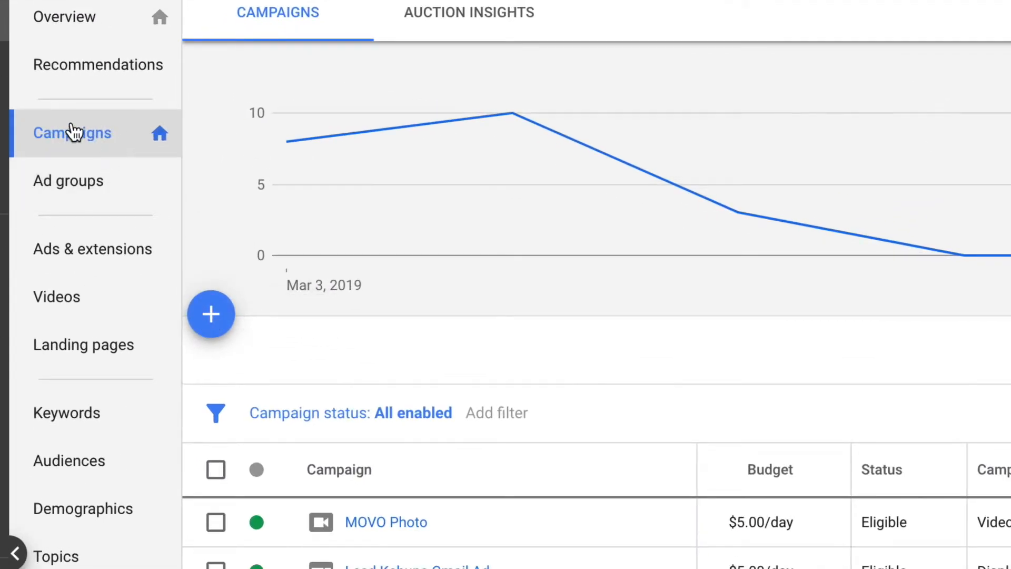
Start a new campaign with the Brand awareness and reach goal and the Video campaign type
{"action": "left_click", "coordinate": [218, 327]}
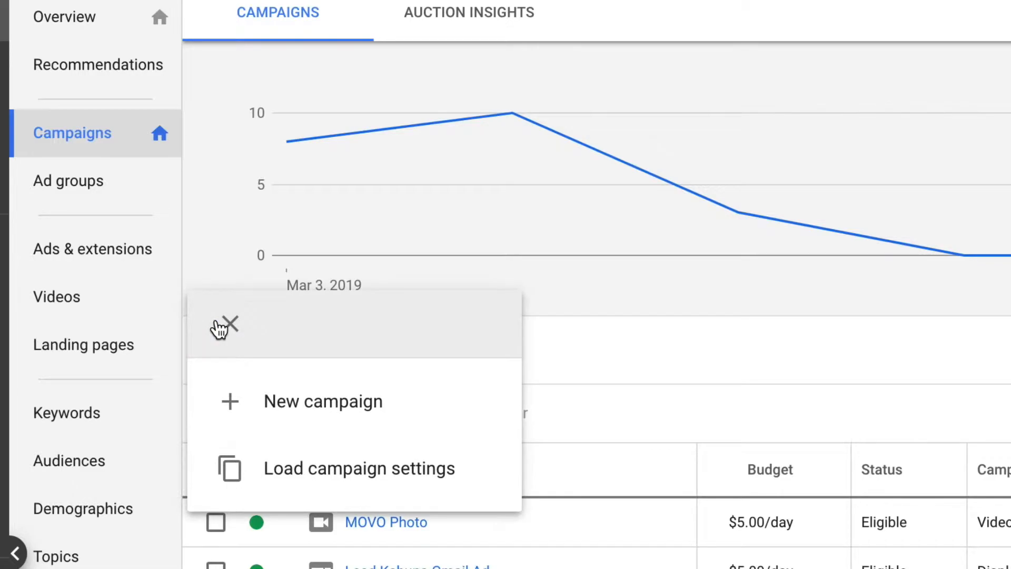
{"action": "left_click", "coordinate": [330, 411]}
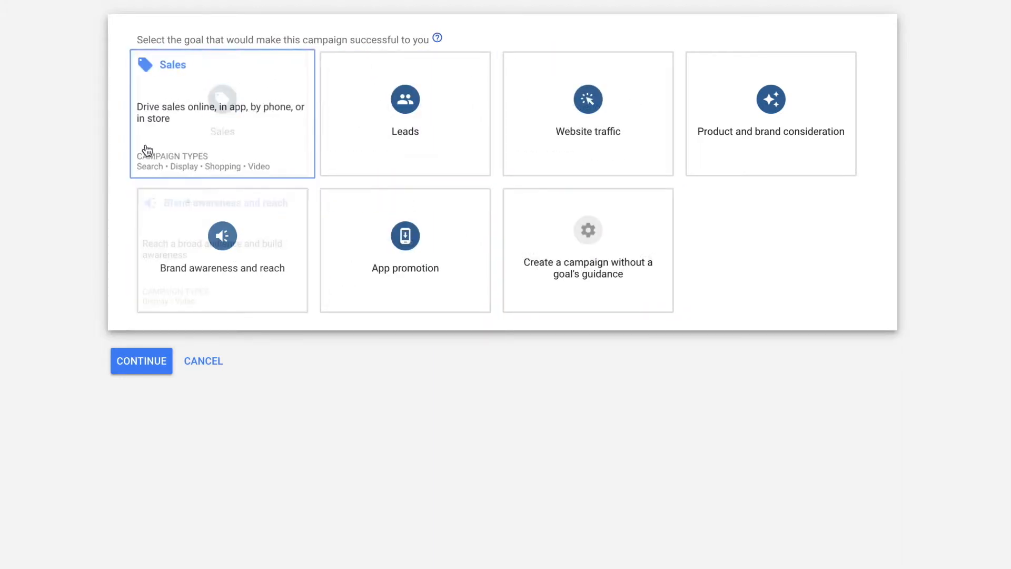
{"action": "left_click", "coordinate": [175, 151]}
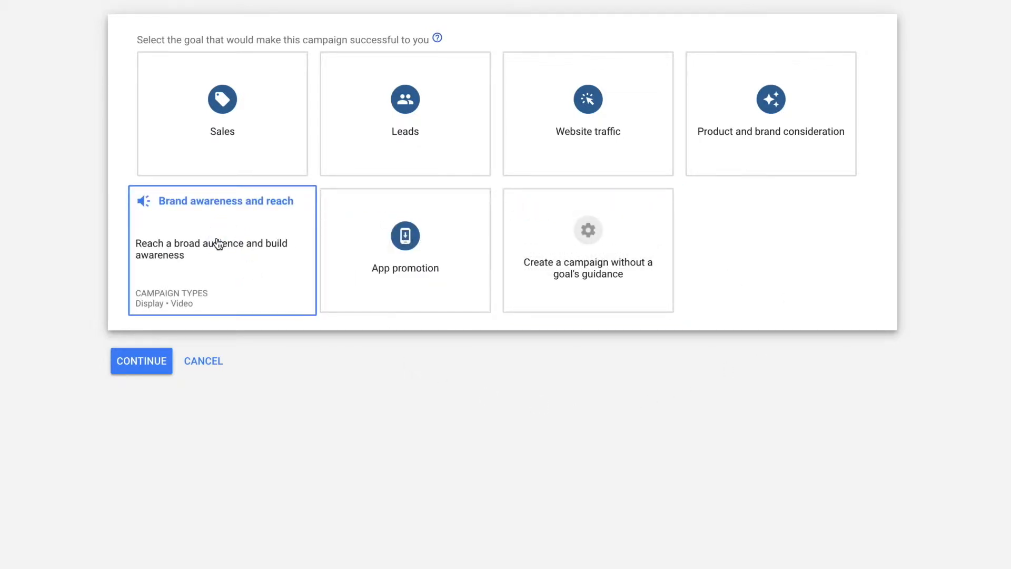
{"action": "left_click", "coordinate": [222, 213]}
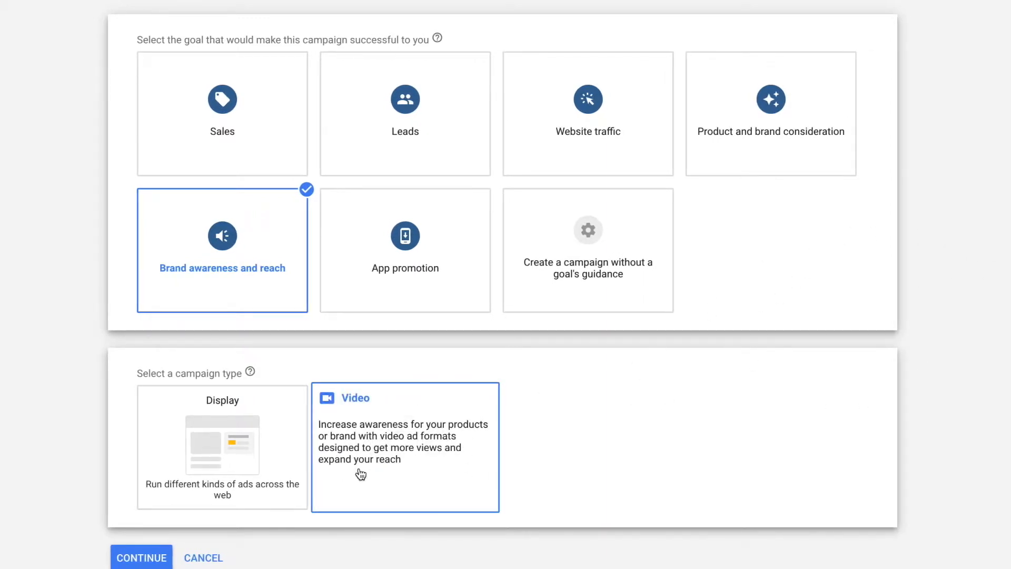
{"action": "left_click", "coordinate": [415, 444]}
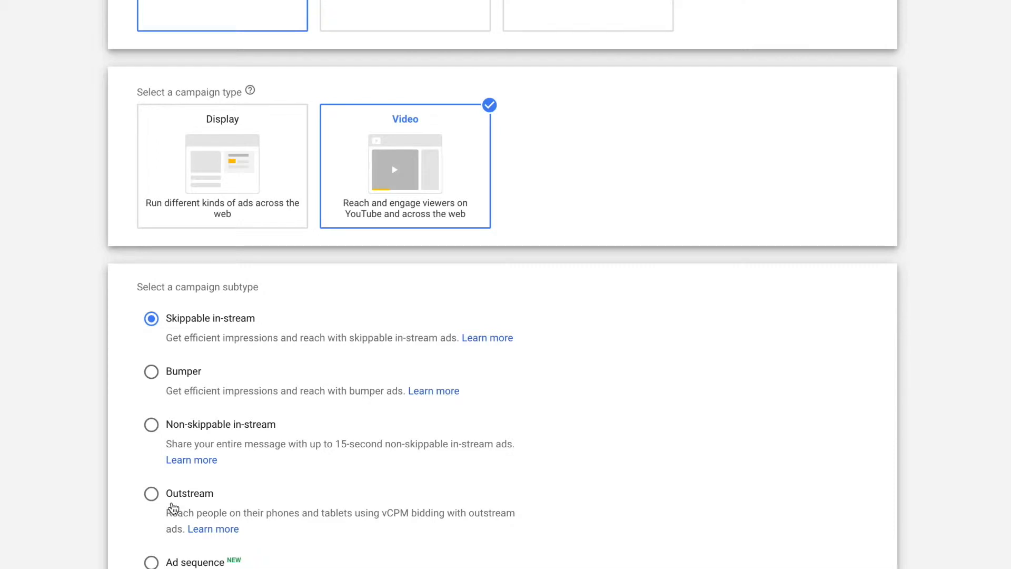
Try the Website traffic, Leads and Sales goals, and return to Brand awareness and reach with the Video campaign type
{"action": "scroll", "coordinate": [182, 566], "scroll_direction": "up", "scroll_amount": 1}
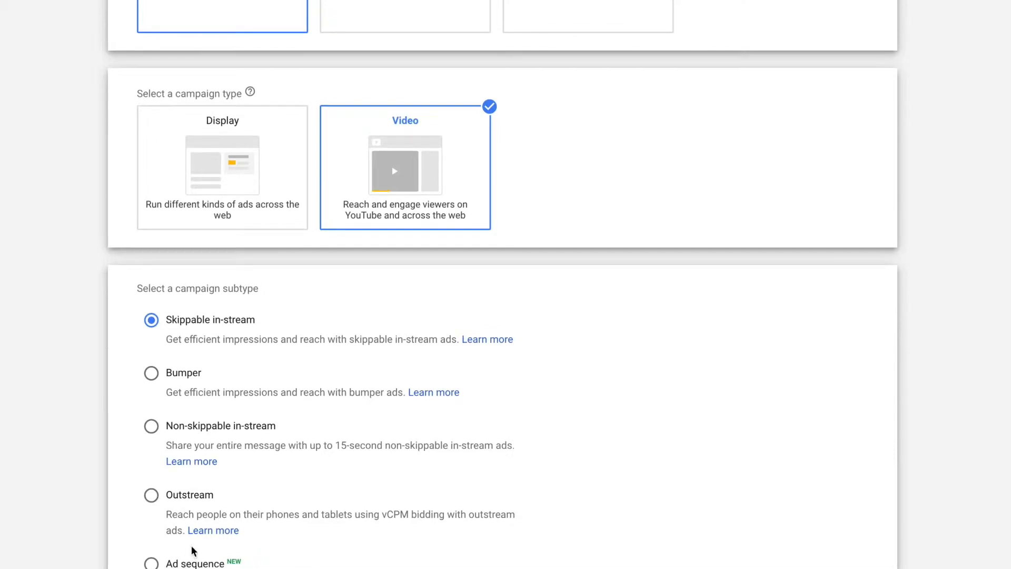
{"action": "scroll", "coordinate": [108, 400], "scroll_direction": "up", "scroll_amount": 5}
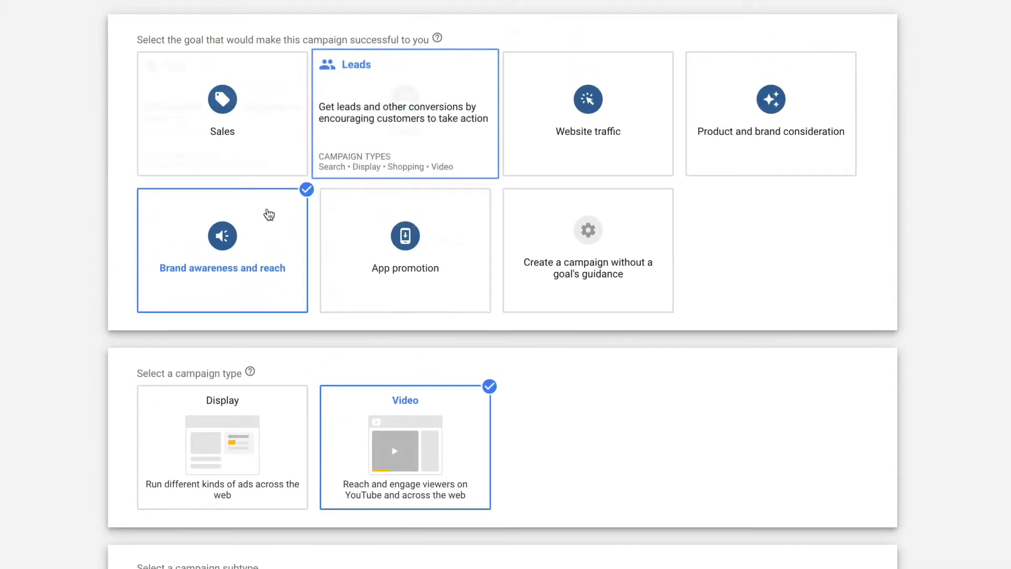
{"action": "scroll", "coordinate": [400, 414], "scroll_direction": "down", "scroll_amount": 5}
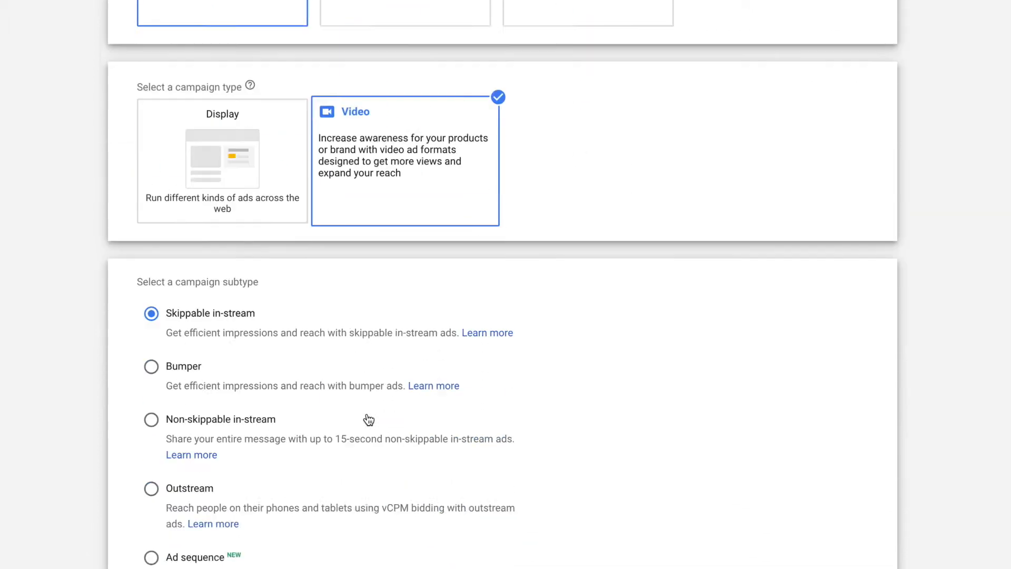
{"action": "scroll", "coordinate": [368, 420], "scroll_direction": "down", "scroll_amount": 2}
{"action": "scroll", "coordinate": [306, 339], "scroll_direction": "up", "scroll_amount": 6}
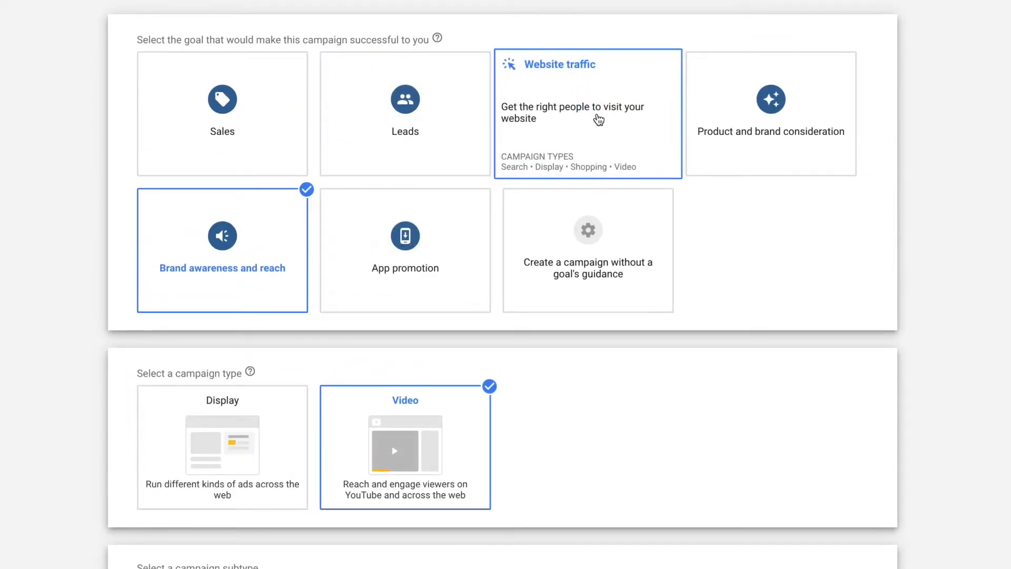
{"action": "left_click", "coordinate": [598, 120]}
{"action": "left_click", "coordinate": [792, 457]}
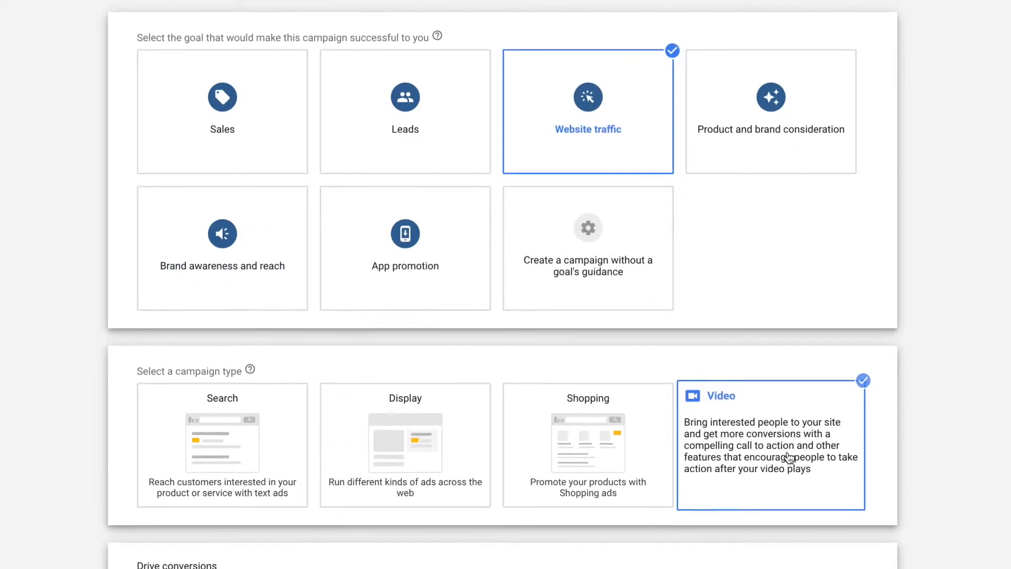
{"action": "scroll", "coordinate": [208, 516], "scroll_direction": "down", "scroll_amount": 1}
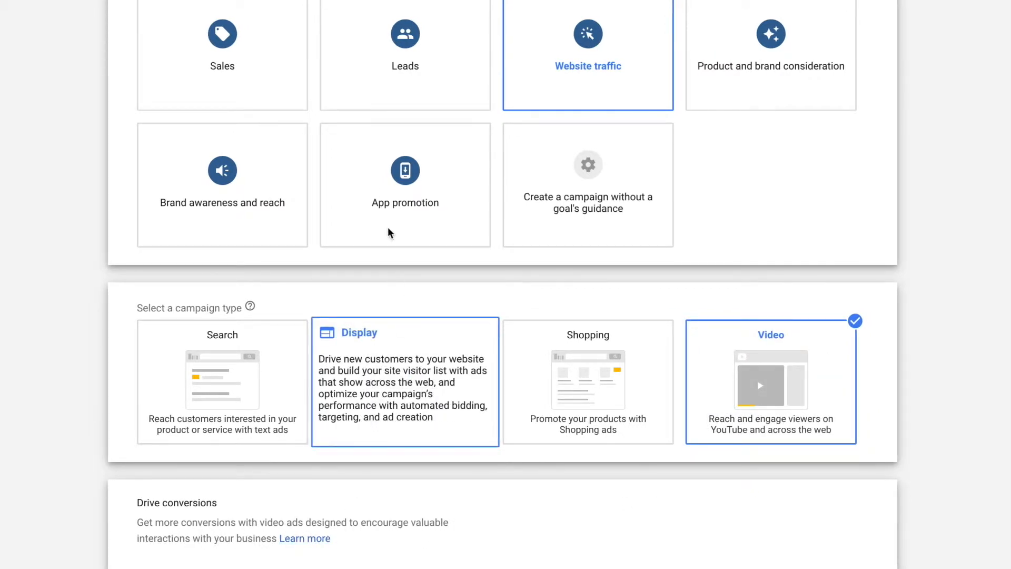
{"action": "left_click", "coordinate": [384, 72]}
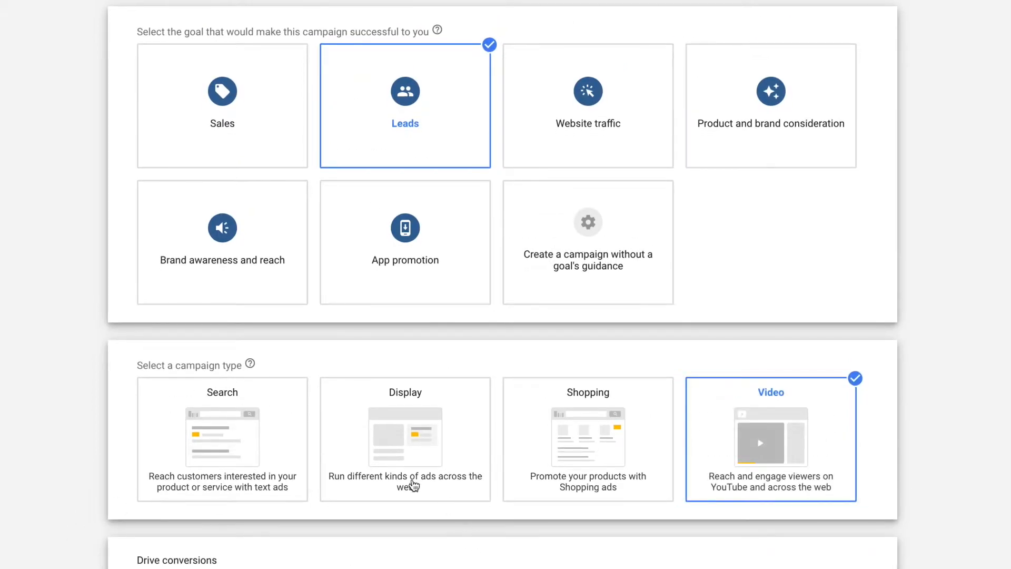
{"action": "left_click", "coordinate": [241, 128]}
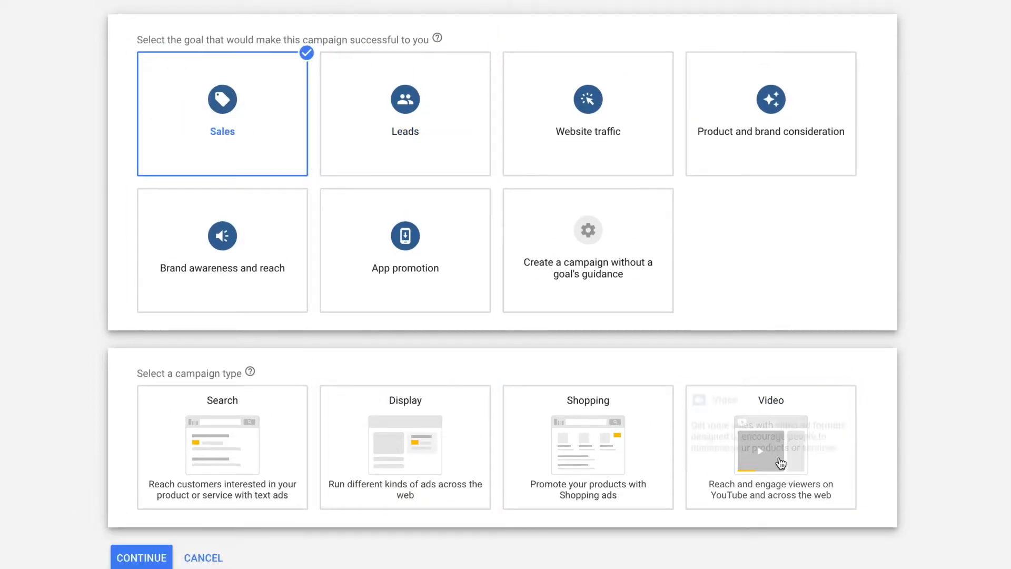
{"action": "left_click", "coordinate": [777, 455]}
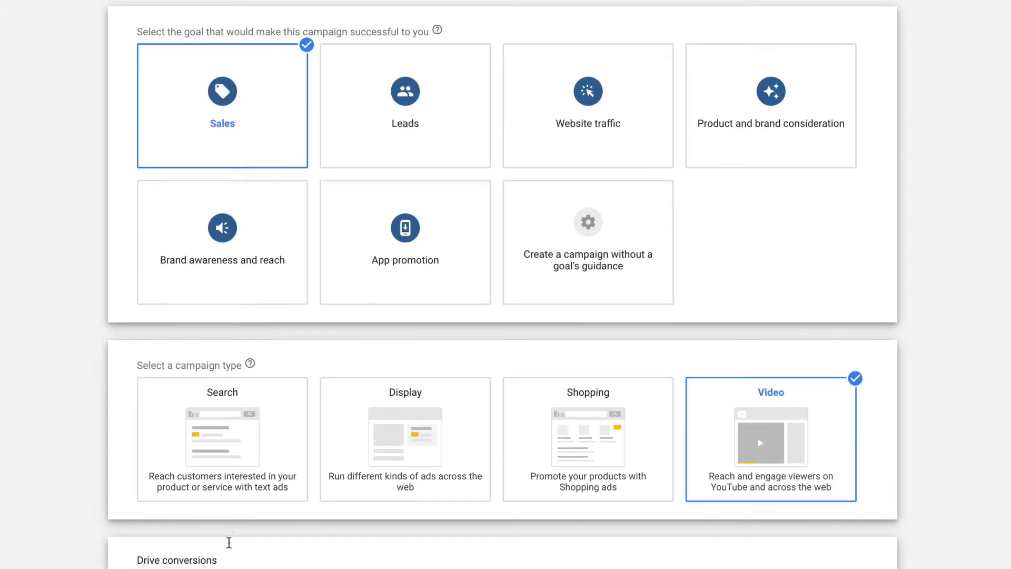
{"action": "left_click", "coordinate": [228, 265]}
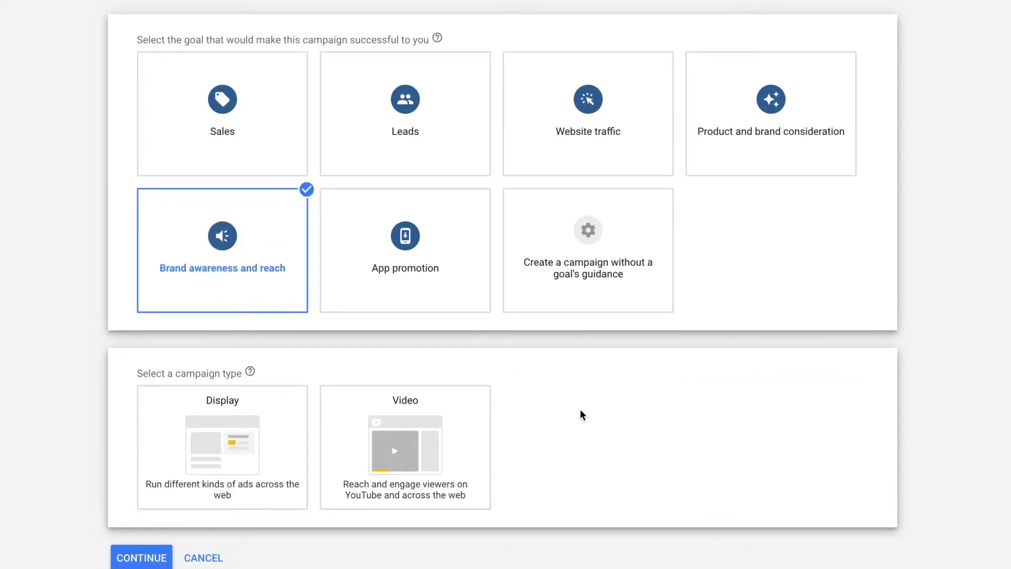
{"action": "left_click", "coordinate": [414, 416]}
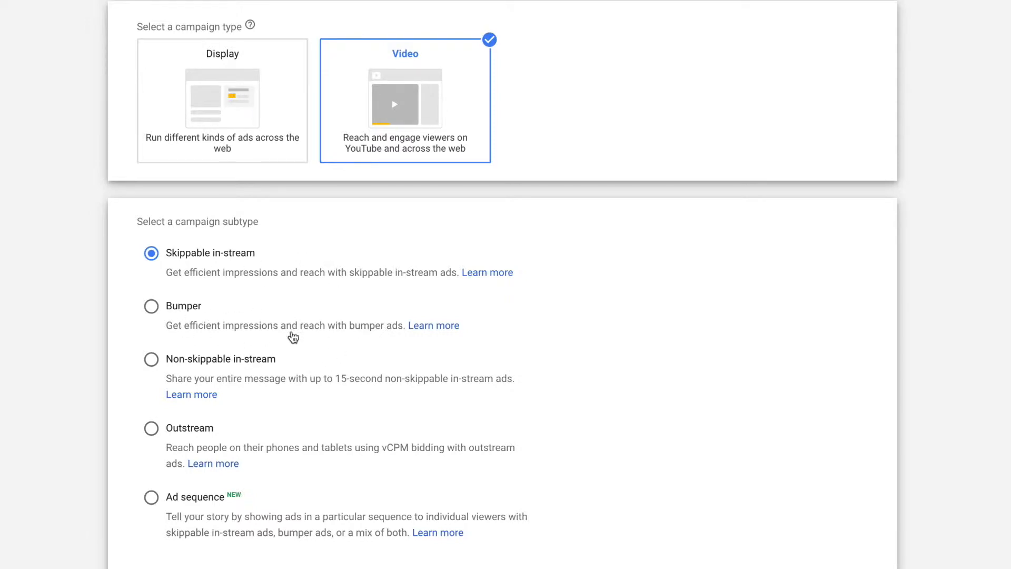
Try the Bumper, Non-skippable in-stream, Outstream and Ad sequence subtypes, and return the campaign subtype to Skippable in-stream
{"action": "left_click", "coordinate": [156, 310]}
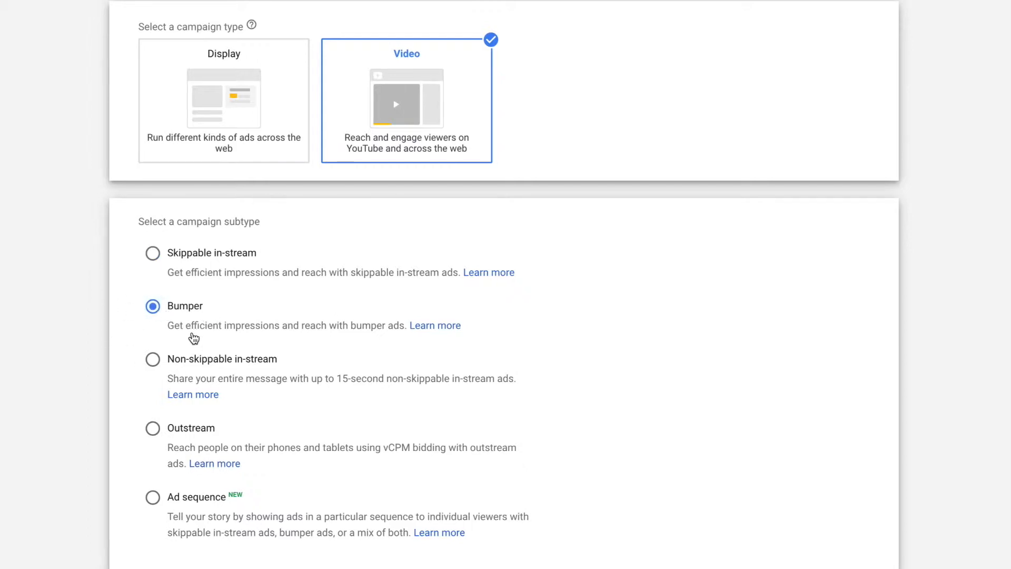
{"action": "left_click", "coordinate": [153, 359]}
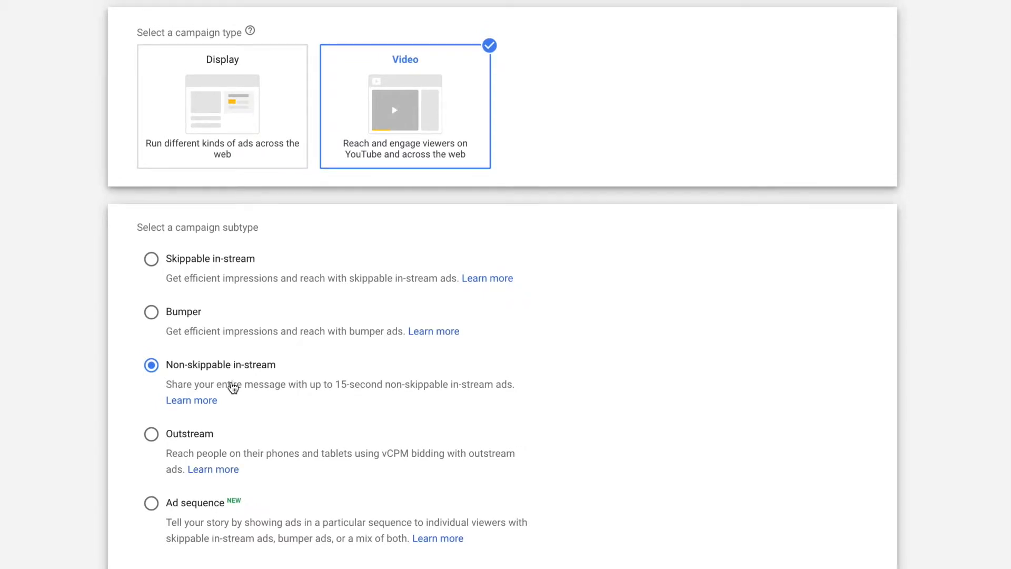
{"action": "left_click", "coordinate": [156, 435]}
{"action": "left_click", "coordinate": [152, 506]}
{"action": "left_click", "coordinate": [152, 260]}
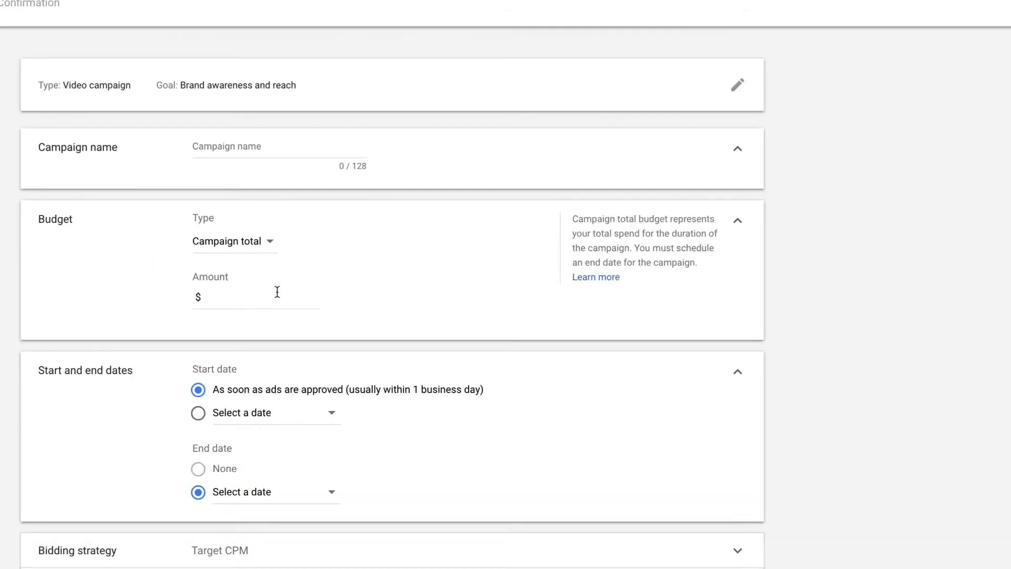
Name the campaign "Jones Law - DUI - All DUI Ads"
{"action": "left_click", "coordinate": [248, 147]}
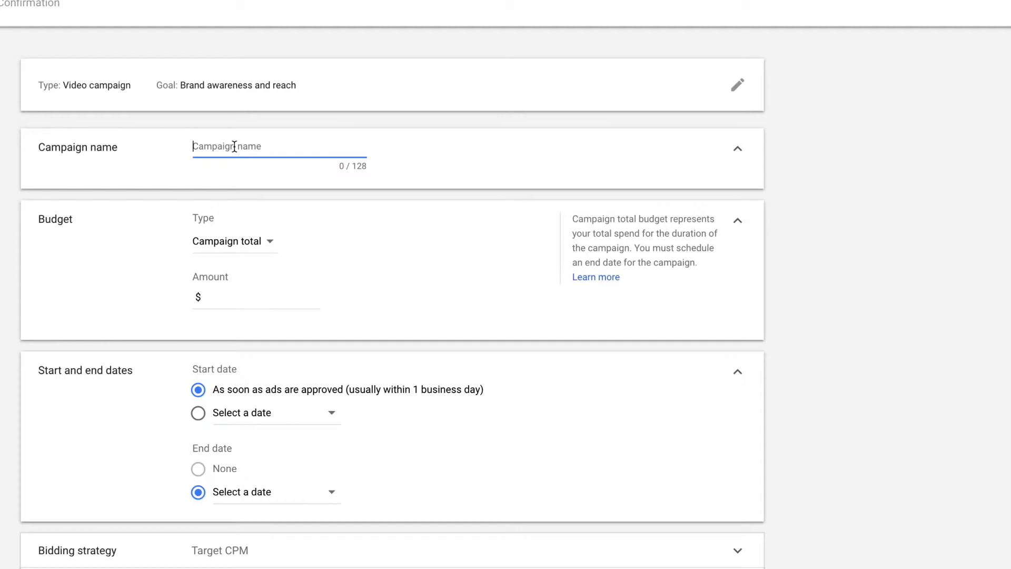
{"action": "type", "text": "Jones Law - DUI - All D"}
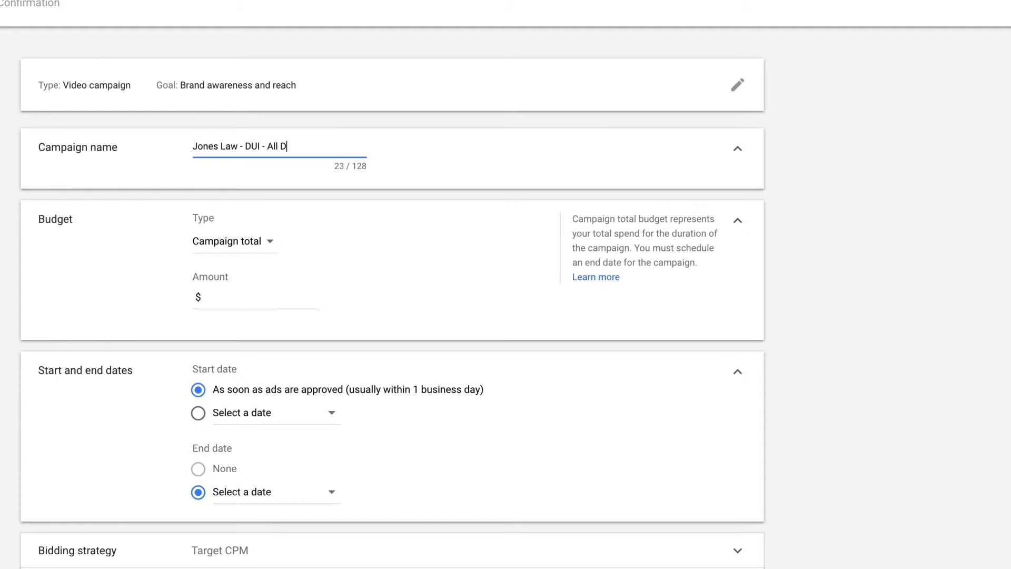
{"action": "type", "text": "UI Ads"}
Set the campaign budget type to Daily with an average spend of $100 per day
{"action": "scroll", "coordinate": [370, 176], "scroll_direction": "down", "scroll_amount": 1}
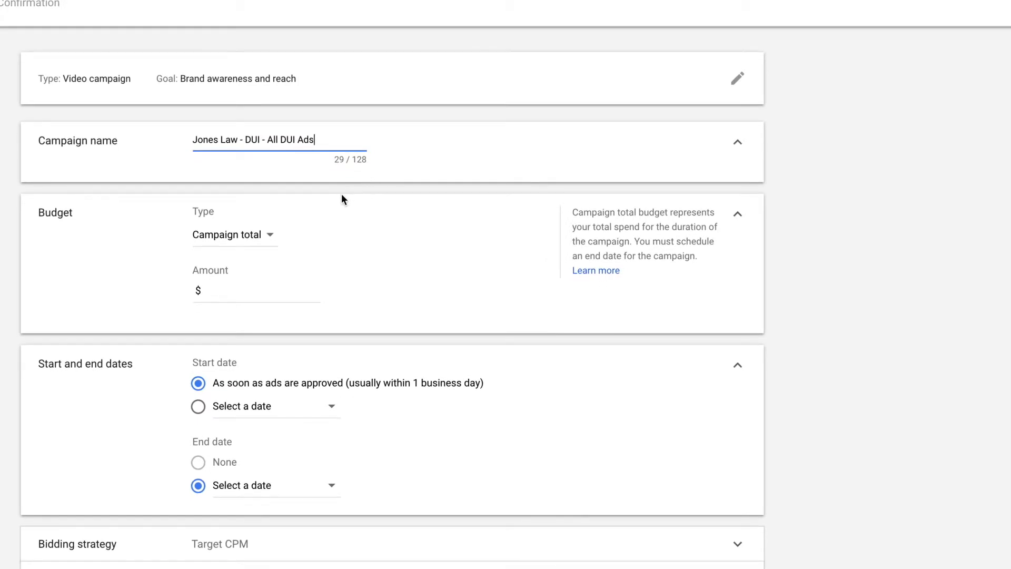
{"action": "scroll", "coordinate": [343, 194], "scroll_direction": "up", "scroll_amount": 1}
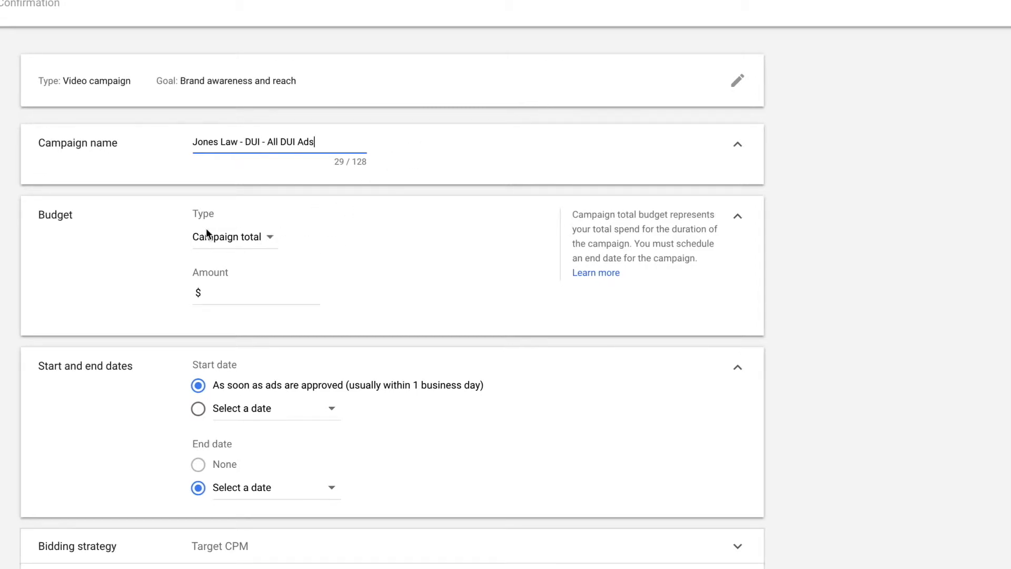
{"action": "left_click", "coordinate": [268, 241]}
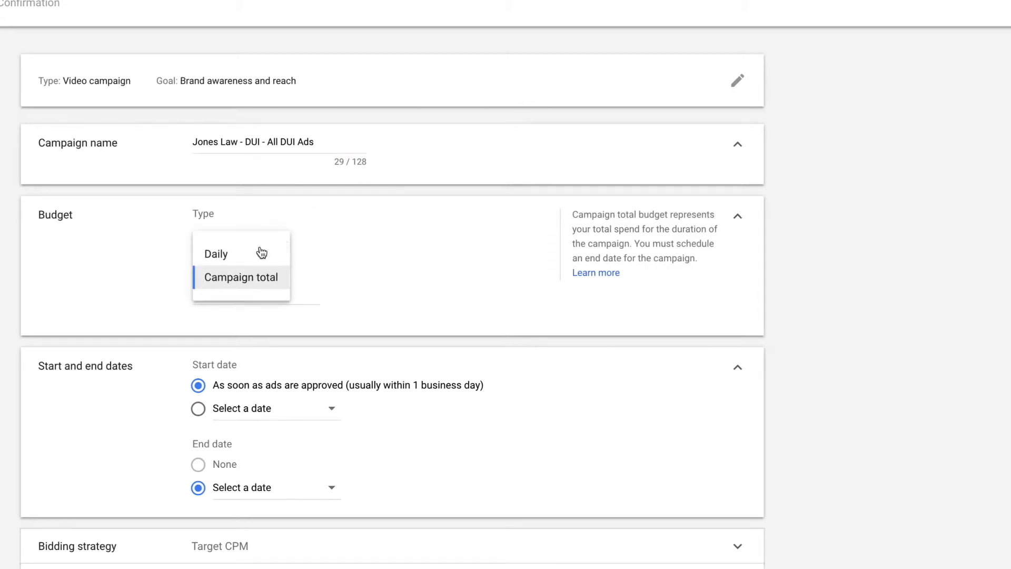
{"action": "left_click", "coordinate": [229, 254]}
{"action": "left_click", "coordinate": [236, 302]}
{"action": "type", "text": "100"}
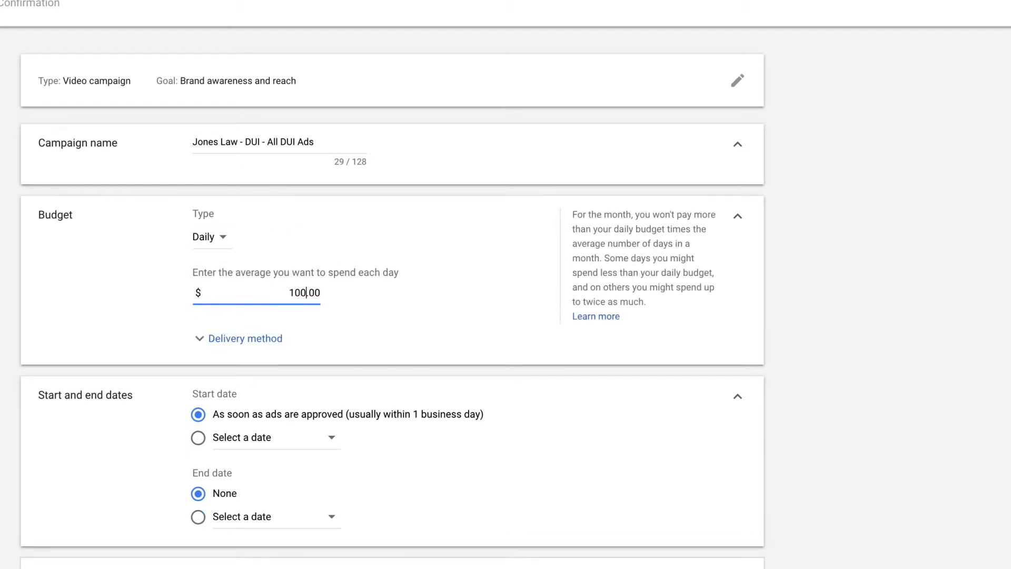
Try a Campaign total budget with an amount of $3,000
{"action": "left_click", "coordinate": [217, 239]}
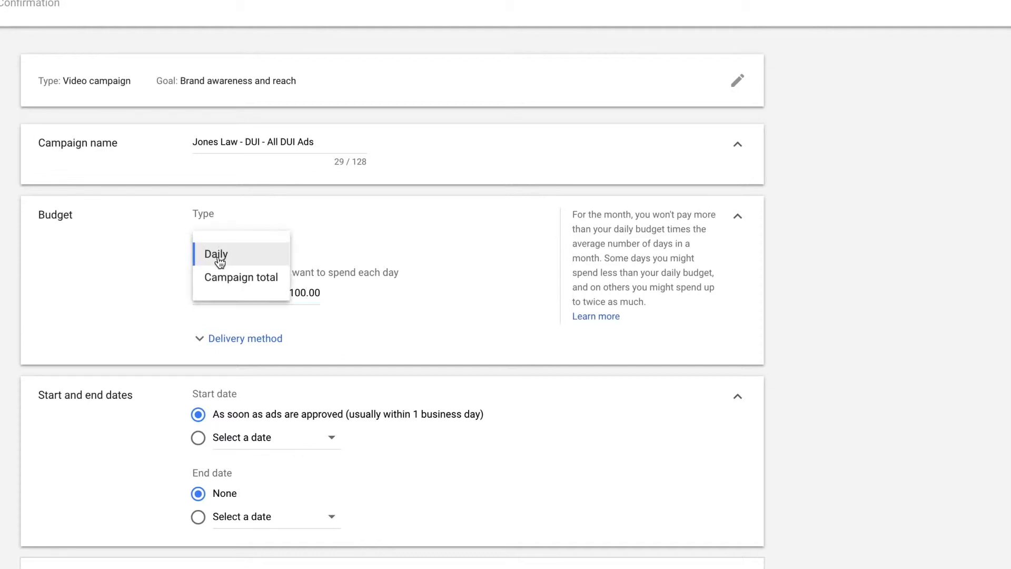
{"action": "left_click", "coordinate": [237, 276]}
{"action": "left_click", "coordinate": [305, 293]}
{"action": "double_click", "coordinate": [304, 293]}
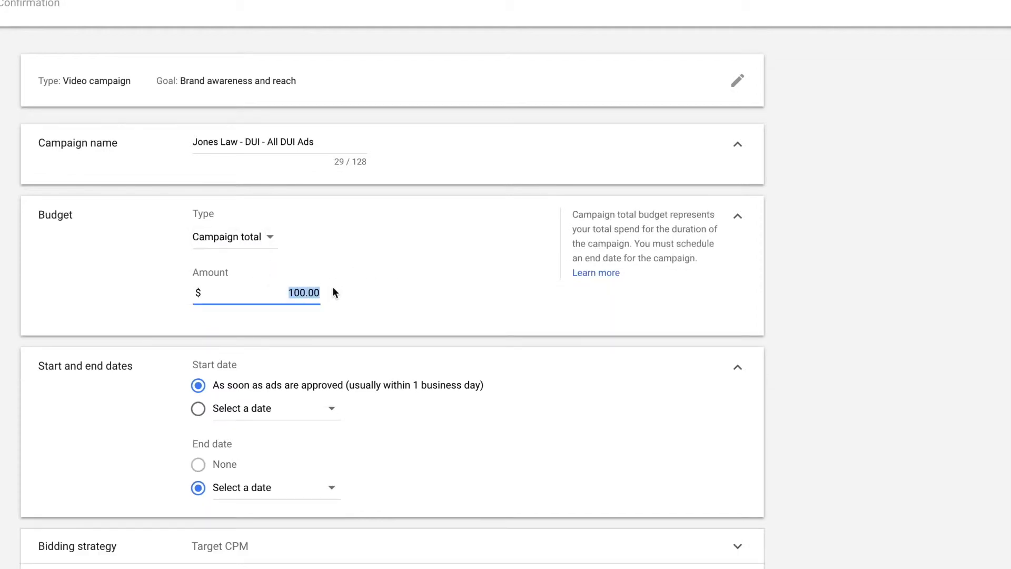
{"action": "type", "text": "3000"}
Switch the budget type back to Daily and set the average daily spend to $100
{"action": "left_click", "coordinate": [248, 236]}
{"action": "left_click", "coordinate": [241, 254]}
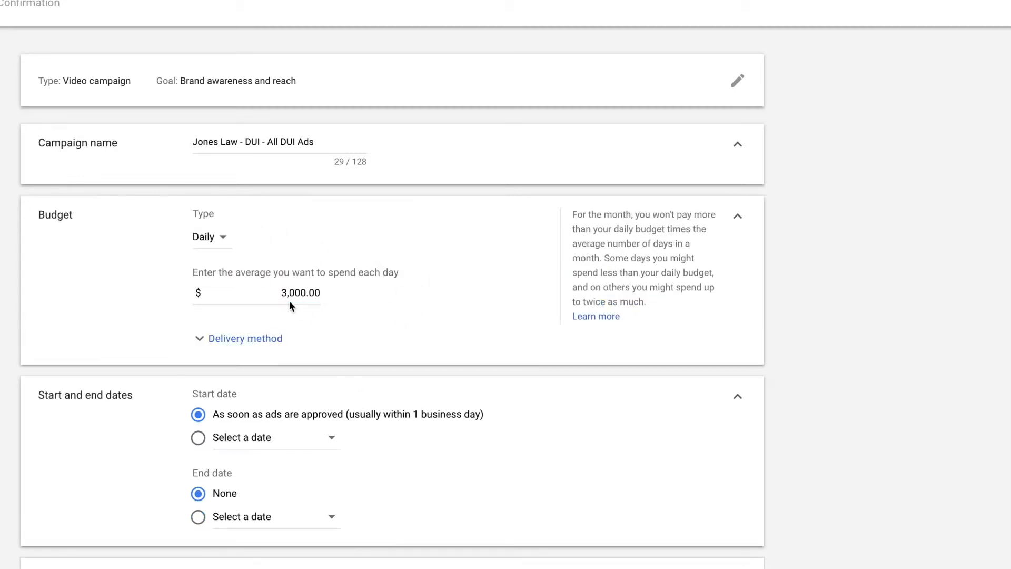
{"action": "left_click_drag", "start_coordinate": [281, 293], "coordinate": [368, 293]}
{"action": "type", "text": "100"}
Show the budget's delivery method options, try Accelerated, and return to Standard
{"action": "left_click", "coordinate": [254, 341]}
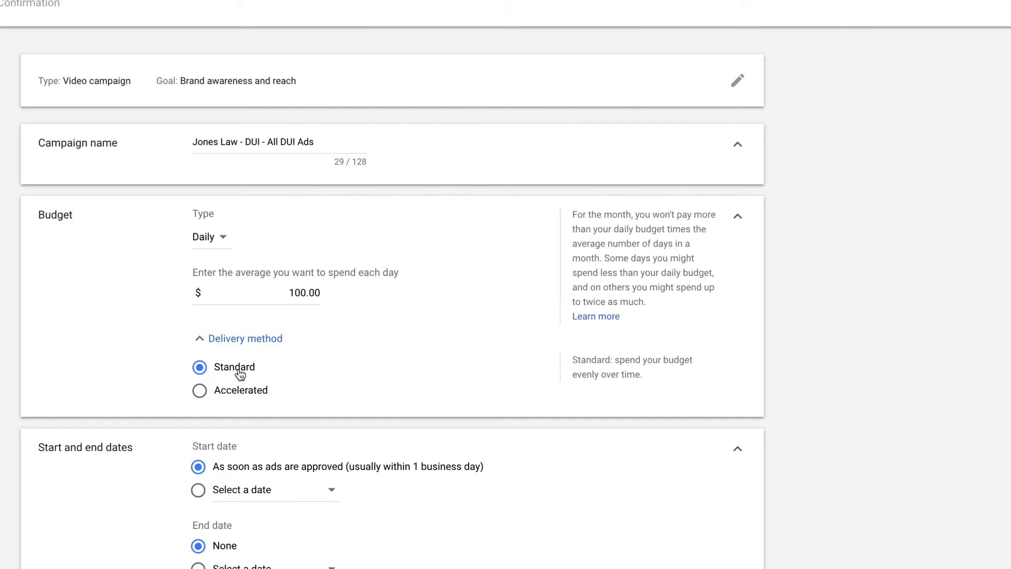
{"action": "left_click", "coordinate": [227, 393]}
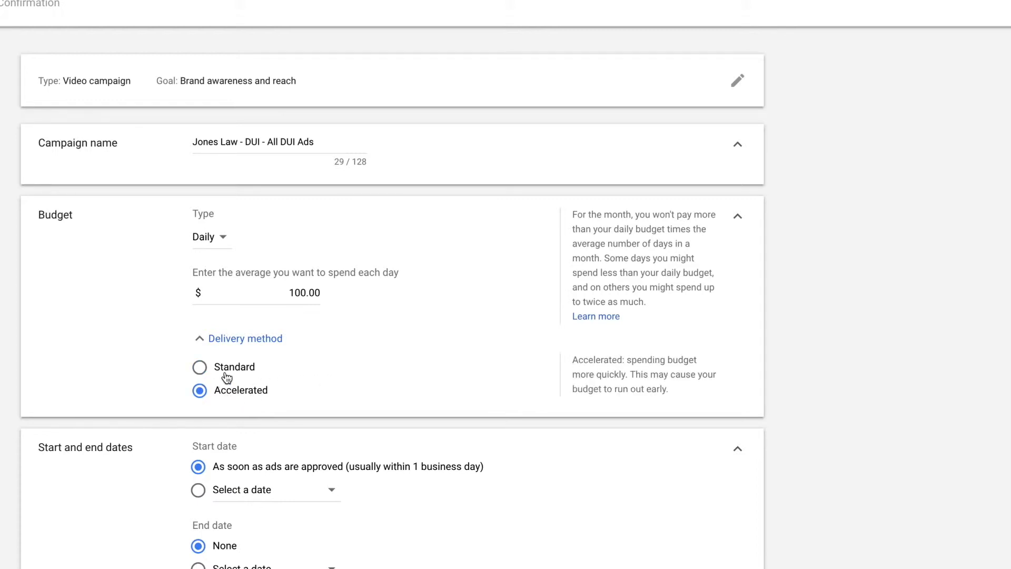
{"action": "left_click", "coordinate": [199, 368]}
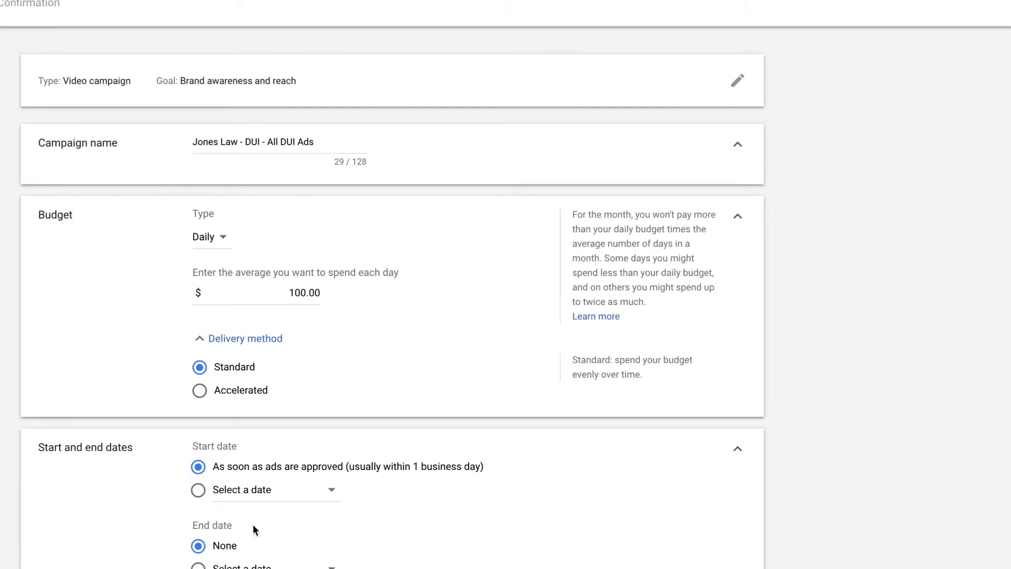
Try a start date of Apr 10, 2019, and return the start to as soon as ads are approved
{"action": "left_click", "coordinate": [259, 494]}
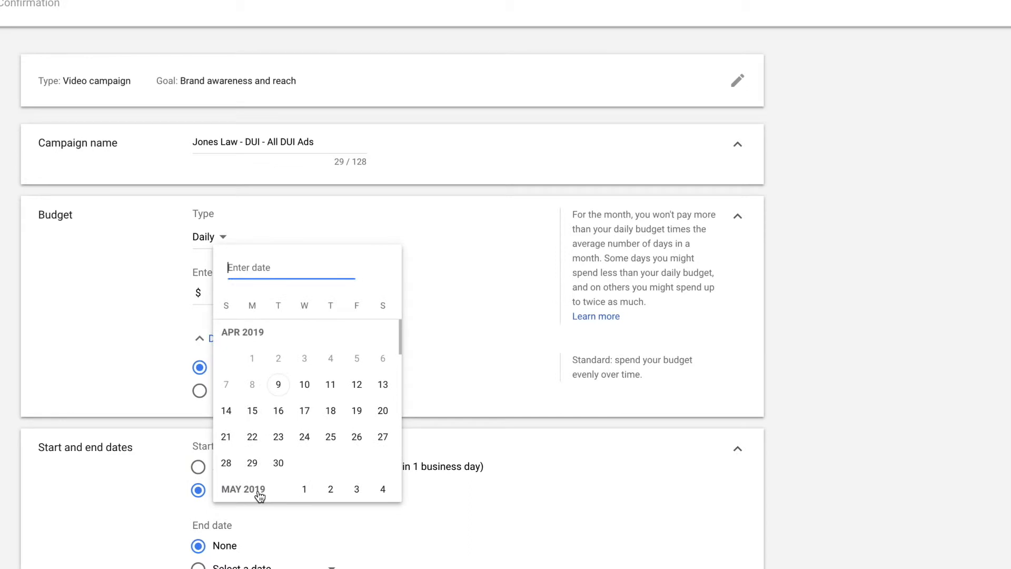
{"action": "left_click", "coordinate": [304, 385]}
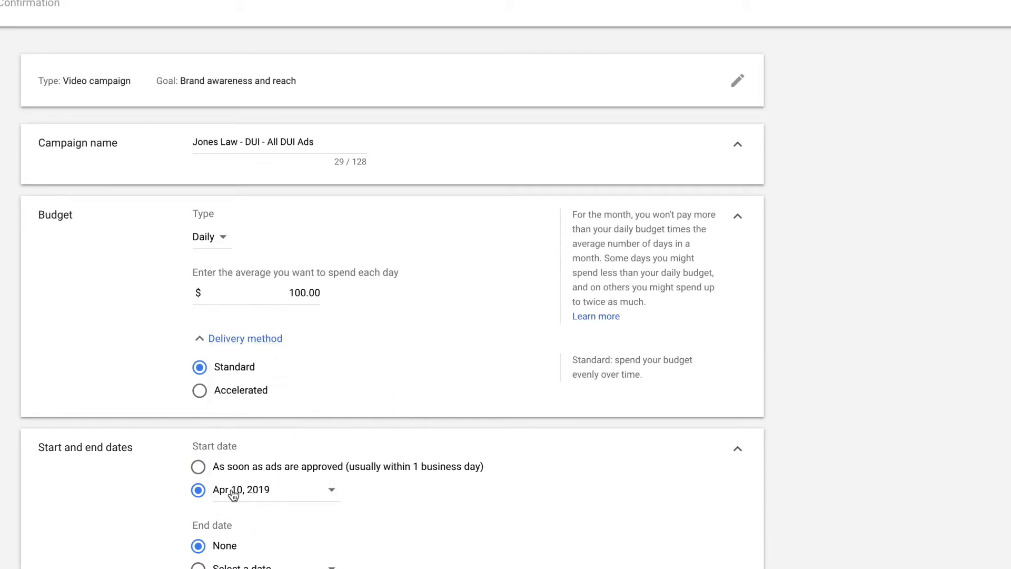
{"action": "left_click", "coordinate": [199, 467]}
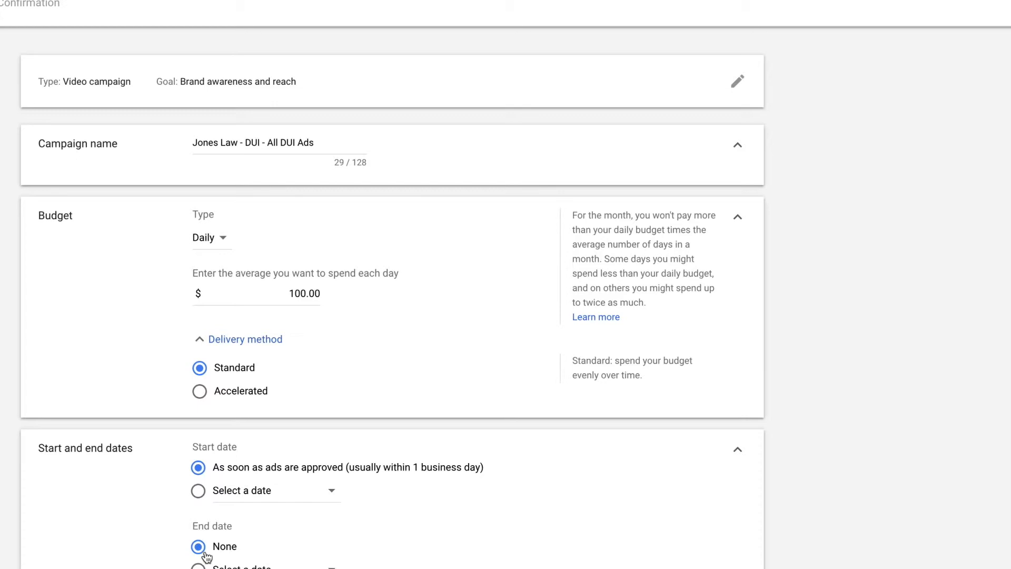
Try an end date of May 4, 2019 for the campaign, and return the end date to None
{"action": "left_click_drag", "start_coordinate": [287, 293], "coordinate": [315, 293]}
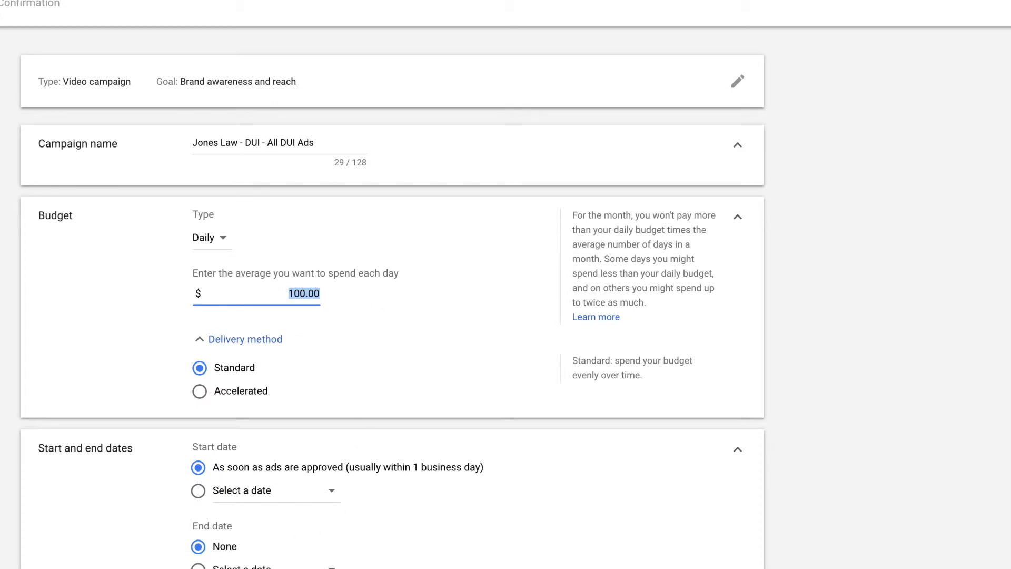
{"action": "left_click", "coordinate": [327, 563]}
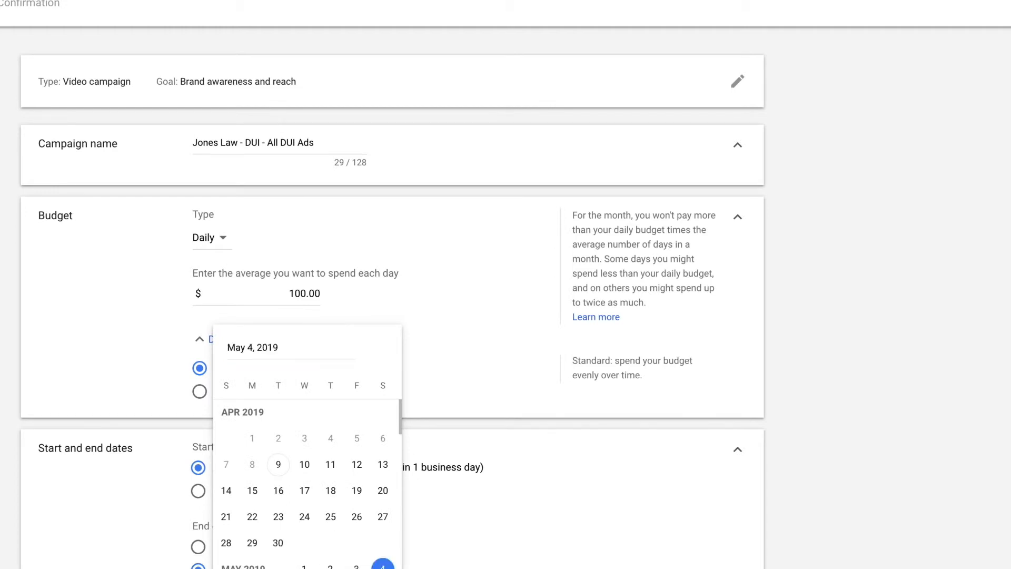
{"action": "left_click", "coordinate": [385, 567]}
{"action": "left_click", "coordinate": [224, 546]}
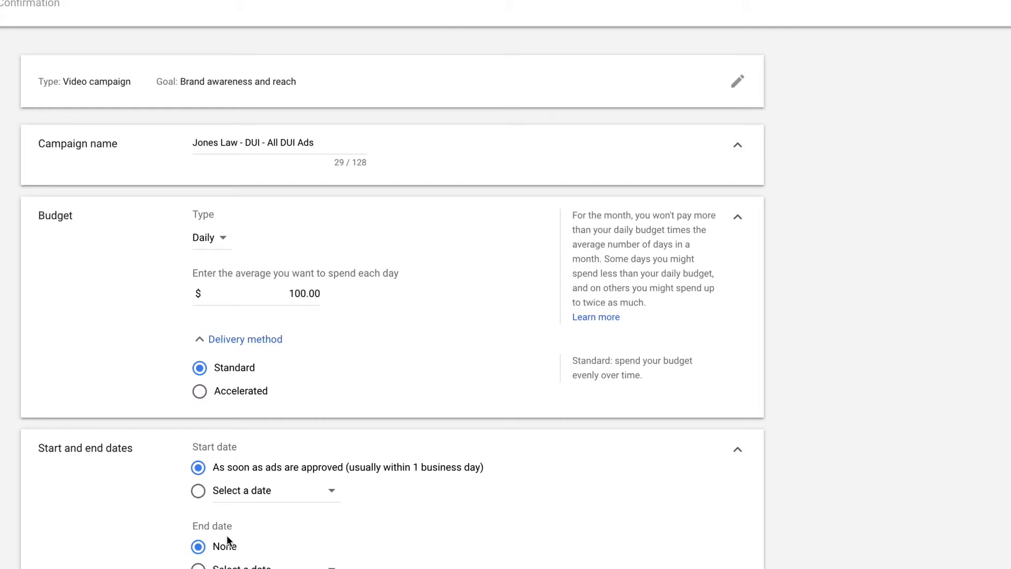
Check the available bid strategies, leaving Target CPM selected, and show the campaign's network options
{"action": "scroll", "coordinate": [426, 494], "scroll_direction": "down", "scroll_amount": 3}
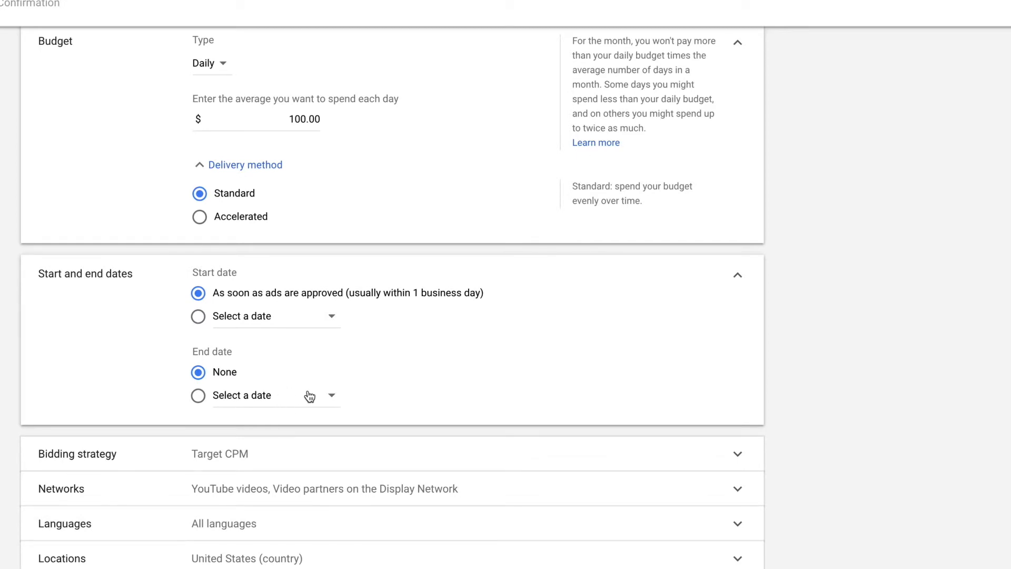
{"action": "scroll", "coordinate": [289, 432], "scroll_direction": "down", "scroll_amount": 2}
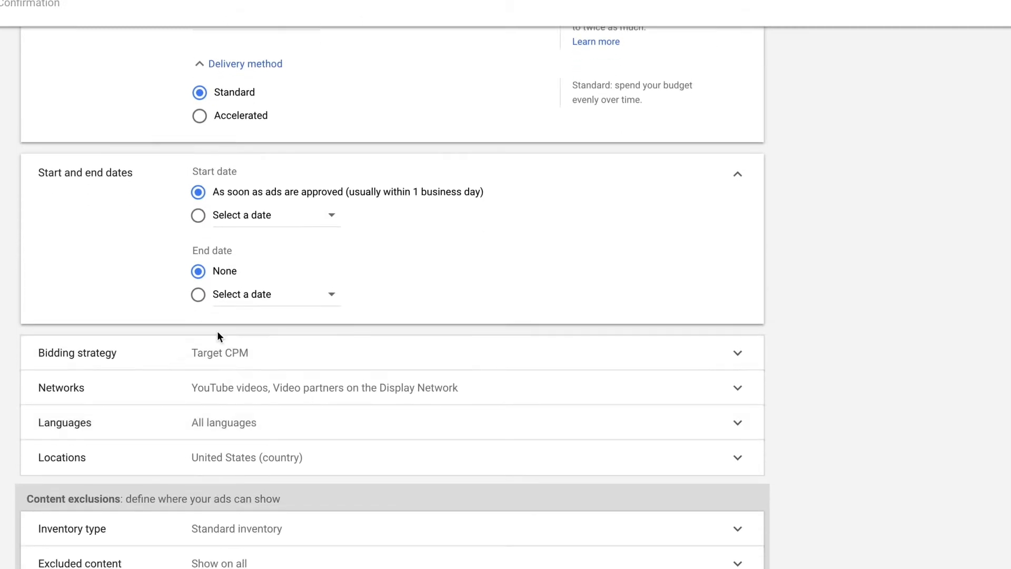
{"action": "left_click", "coordinate": [226, 348]}
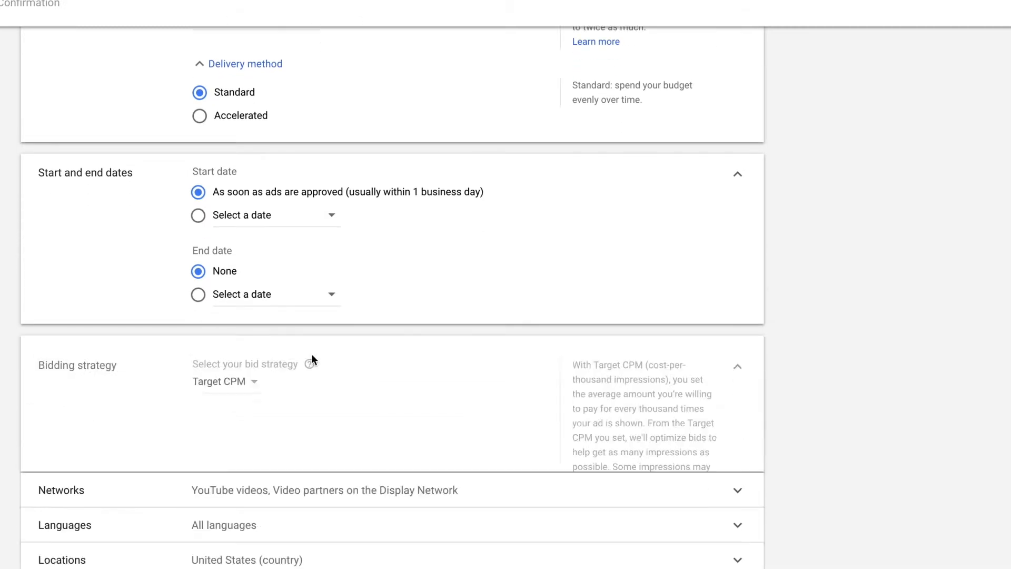
{"action": "left_click", "coordinate": [241, 371]}
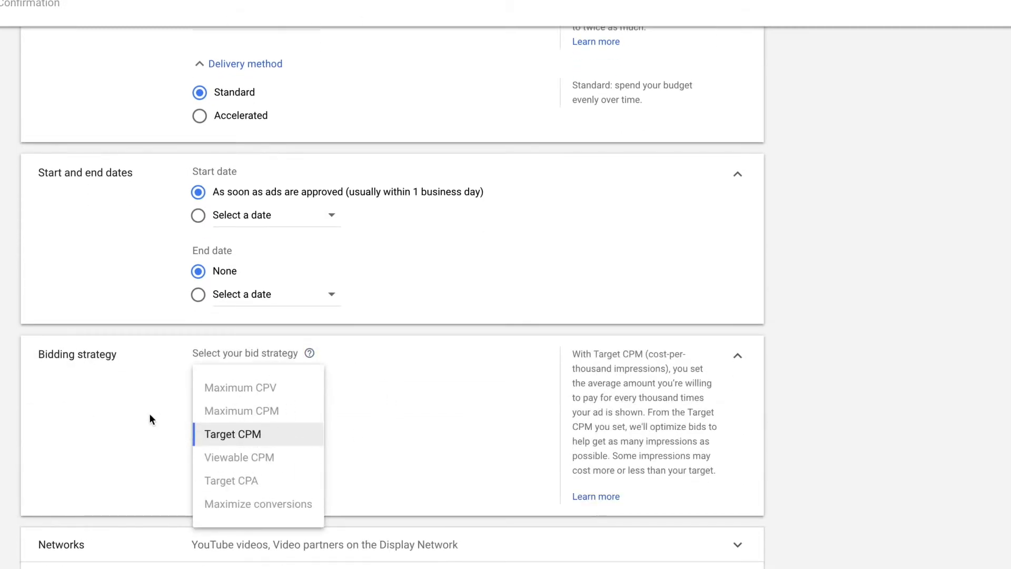
{"action": "mouse_move", "coordinate": [240, 384]}
{"action": "left_click", "coordinate": [368, 476]}
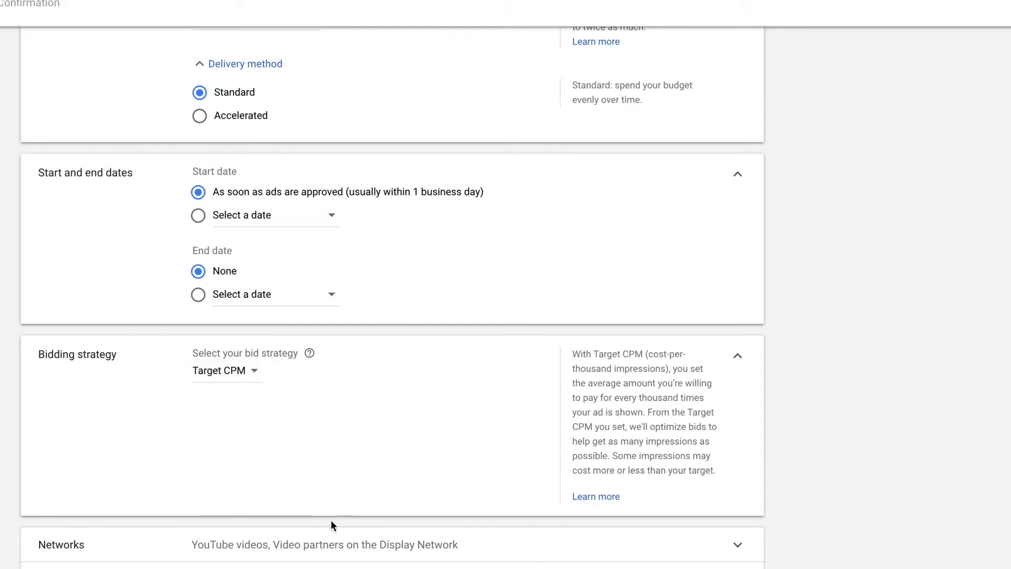
{"action": "scroll", "coordinate": [322, 513], "scroll_direction": "down", "scroll_amount": 3}
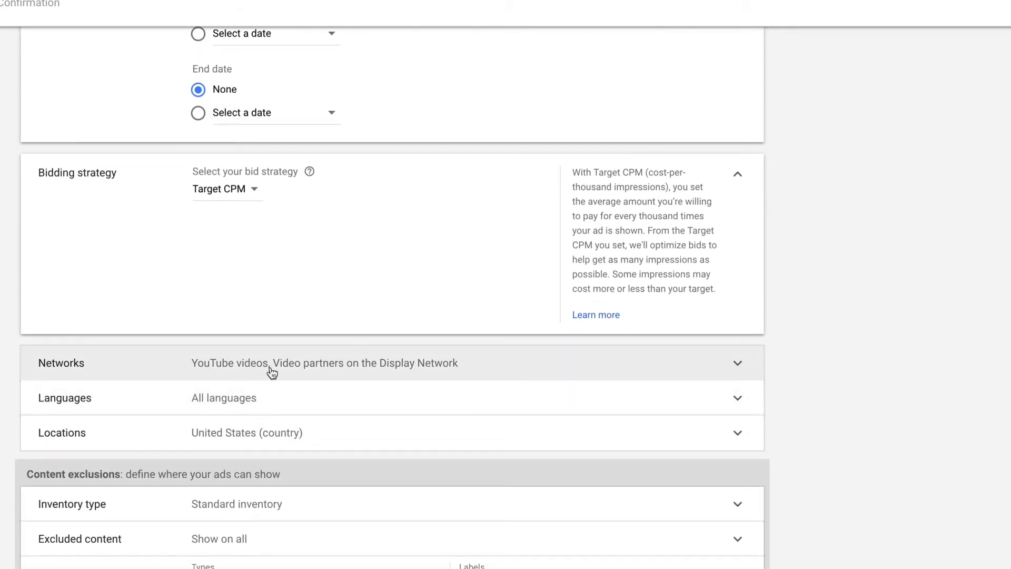
{"action": "left_click", "coordinate": [271, 371]}
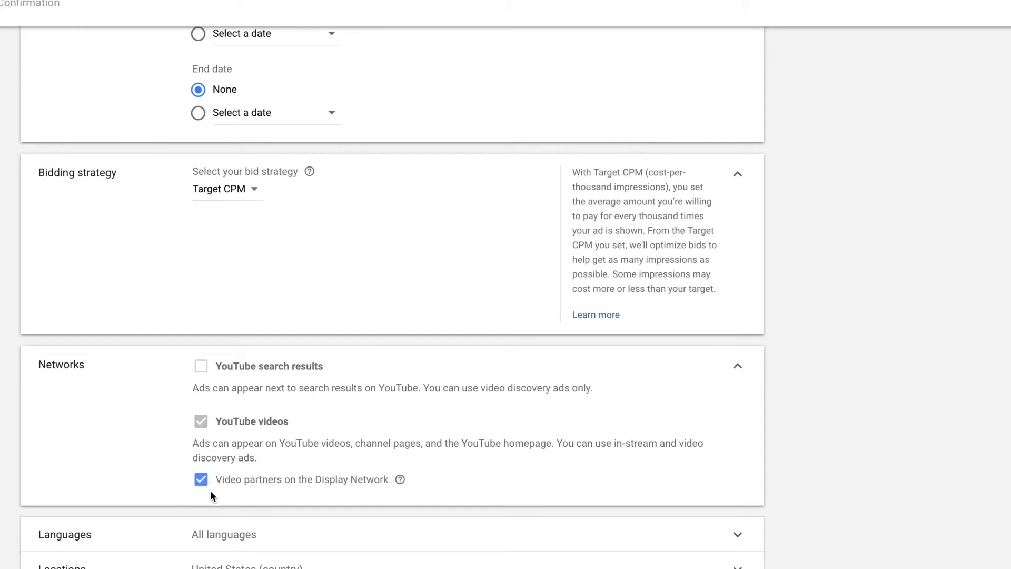
Set the language that the campaign's customers speak to English
{"action": "scroll", "coordinate": [229, 472], "scroll_direction": "down", "scroll_amount": 1}
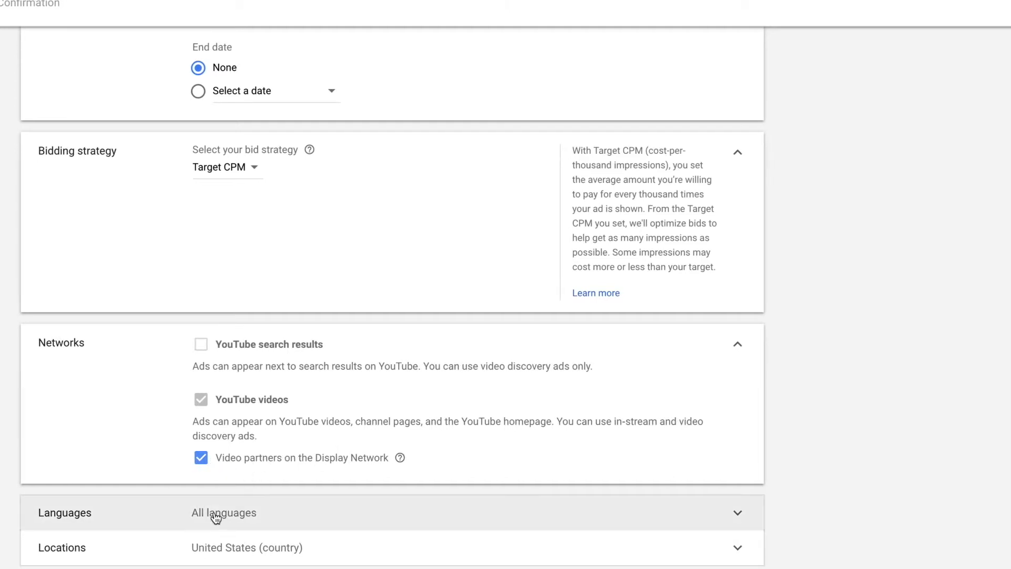
{"action": "left_click", "coordinate": [230, 516]}
{"action": "scroll", "coordinate": [270, 497], "scroll_direction": "down", "scroll_amount": 3}
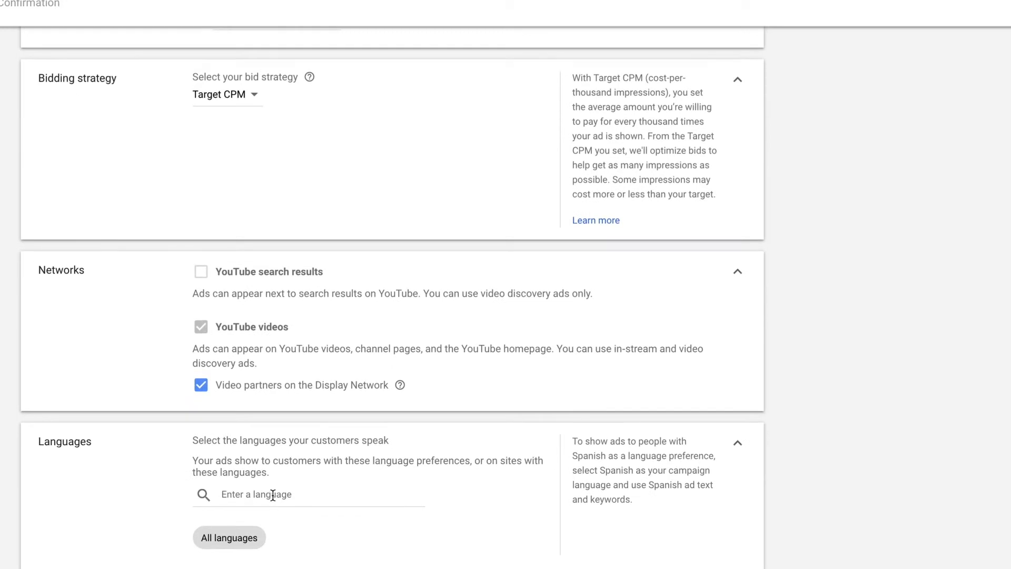
{"action": "left_click", "coordinate": [272, 494]}
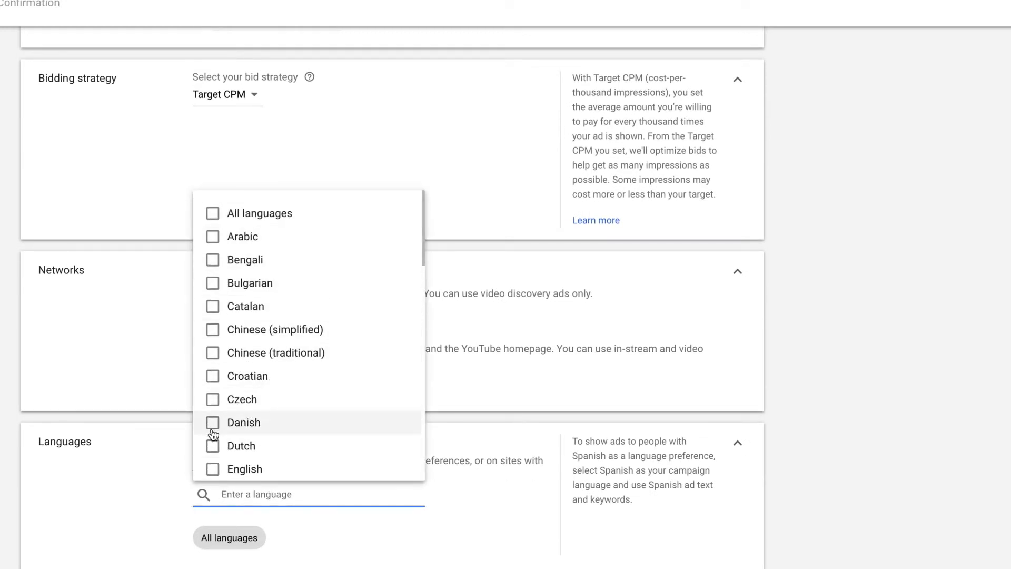
{"action": "scroll", "coordinate": [221, 457], "scroll_direction": "down", "scroll_amount": 1}
{"action": "left_click", "coordinate": [221, 457]}
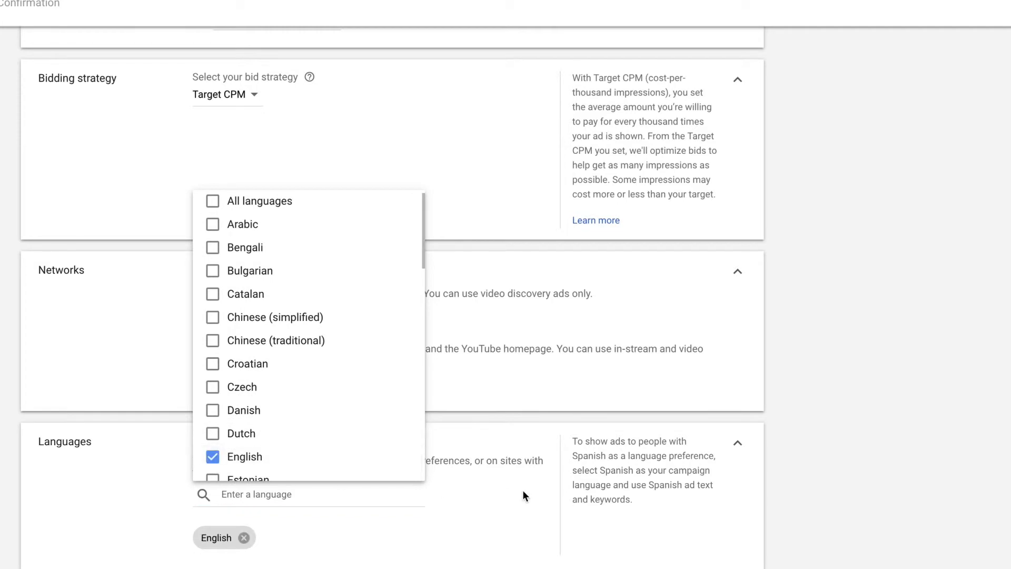
{"action": "left_click", "coordinate": [399, 526]}
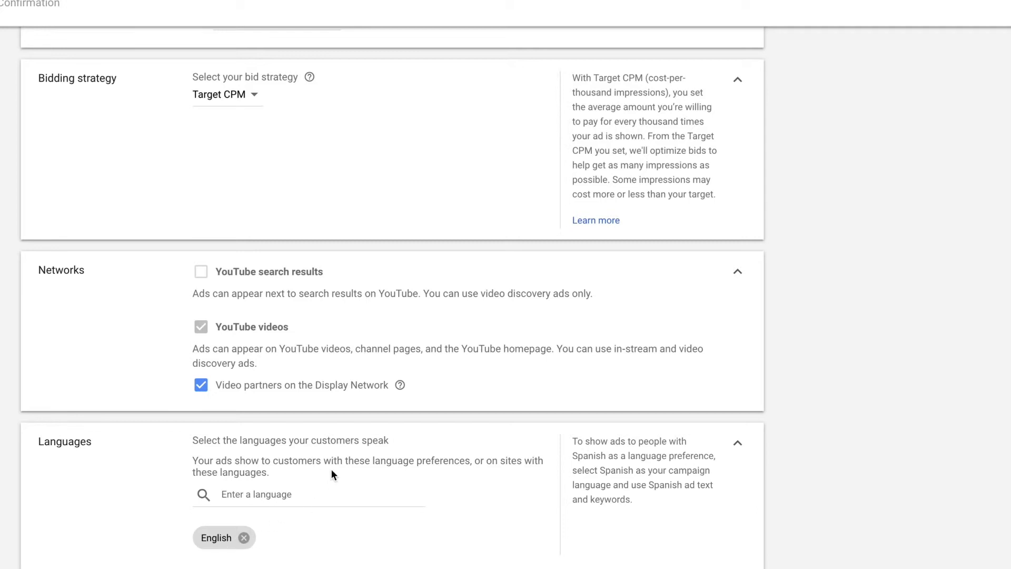
Switch the campaign's locations to Custom and include the city of Boston, Massachusetts, United States
{"action": "scroll", "coordinate": [330, 468], "scroll_direction": "down", "scroll_amount": 5}
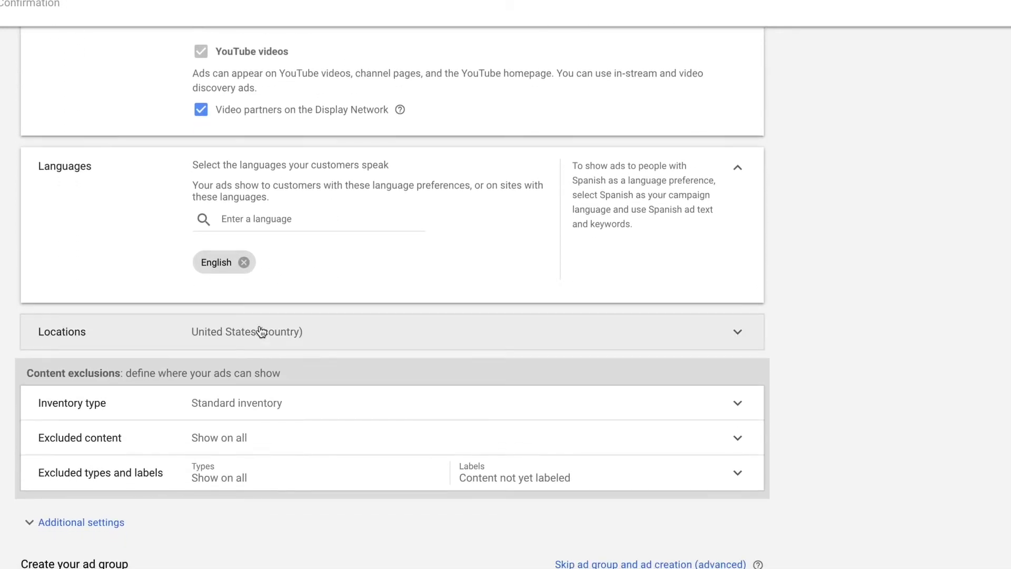
{"action": "left_click", "coordinate": [257, 331]}
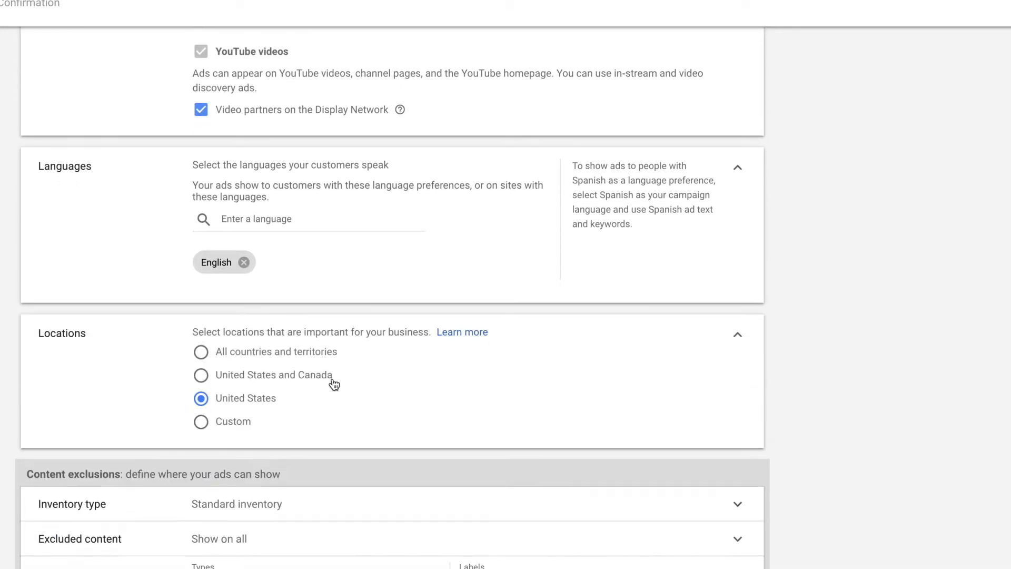
{"action": "left_click", "coordinate": [232, 421]}
{"action": "left_click", "coordinate": [278, 455]}
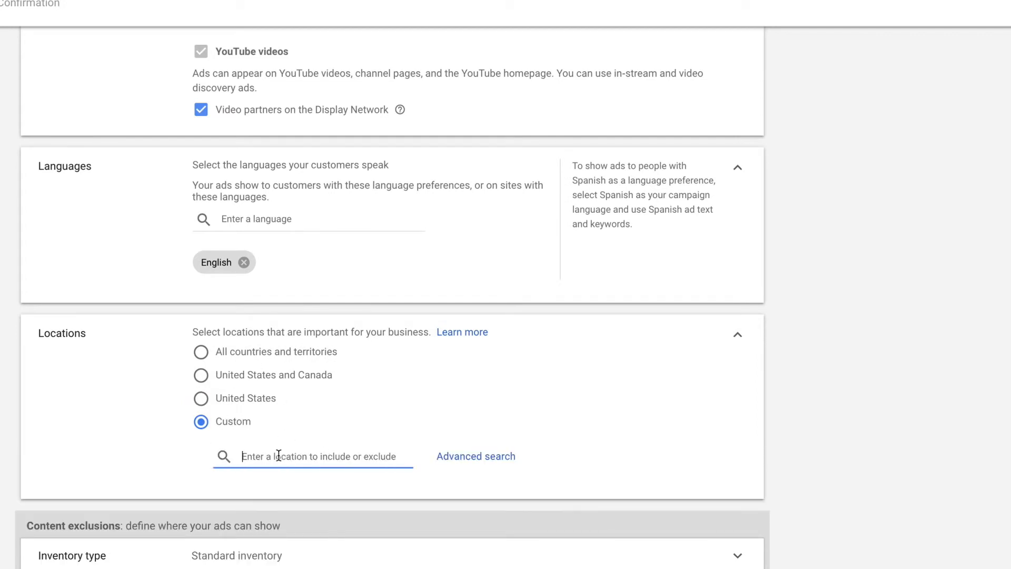
{"action": "type", "text": "Boston"}
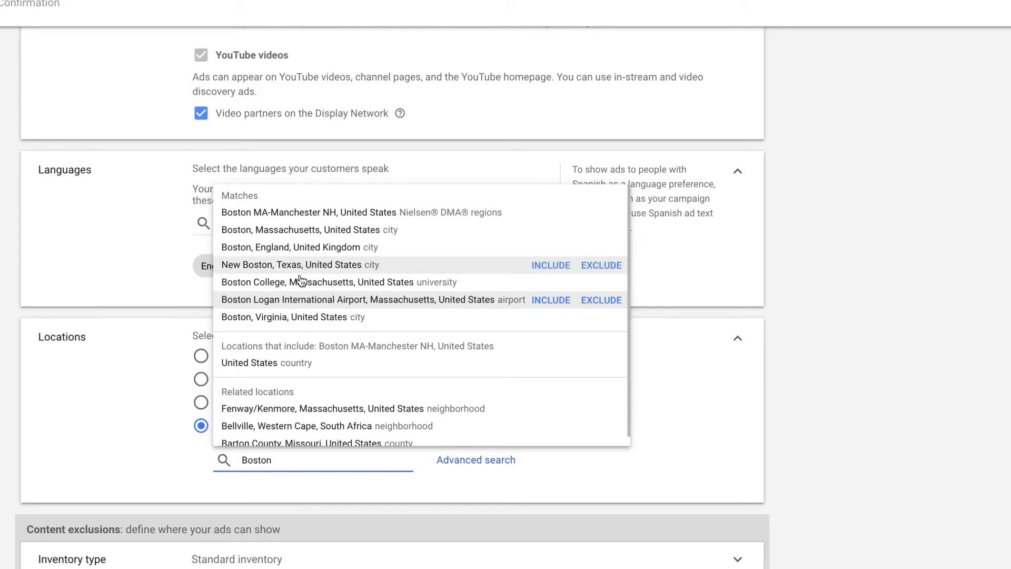
{"action": "left_click", "coordinate": [242, 230]}
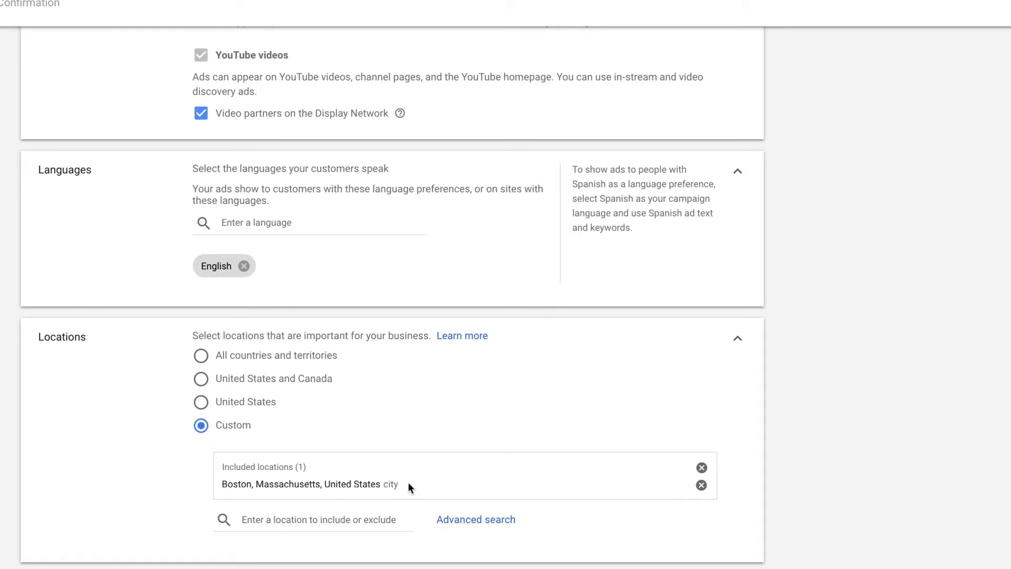
Remove Boston from the included locations and include the Georgia postal codes 30052 and 30078 instead
{"action": "left_click", "coordinate": [701, 485]}
{"action": "left_click", "coordinate": [309, 462]}
{"action": "type", "text": "30052"}
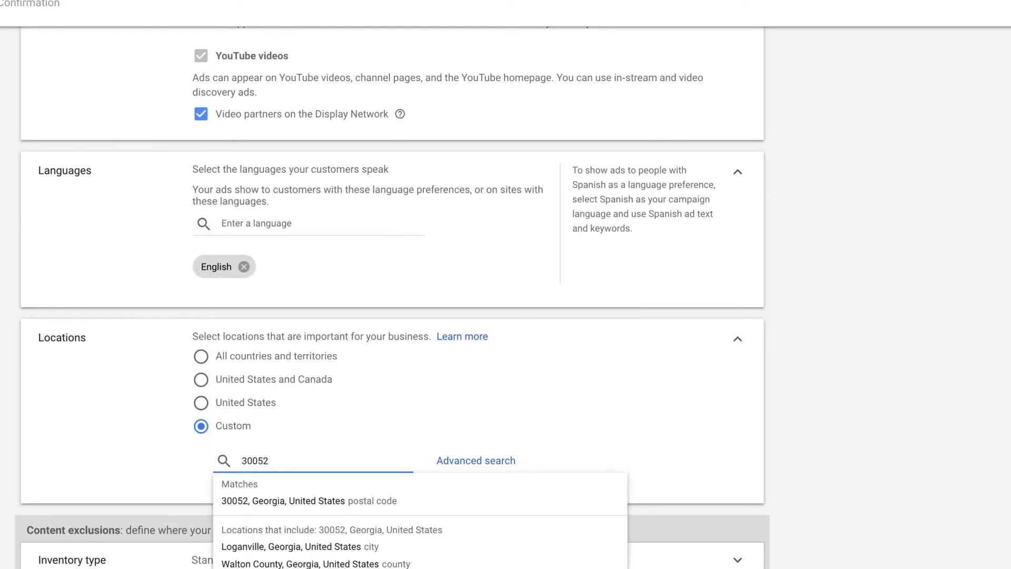
{"action": "mouse_move", "coordinate": [284, 505]}
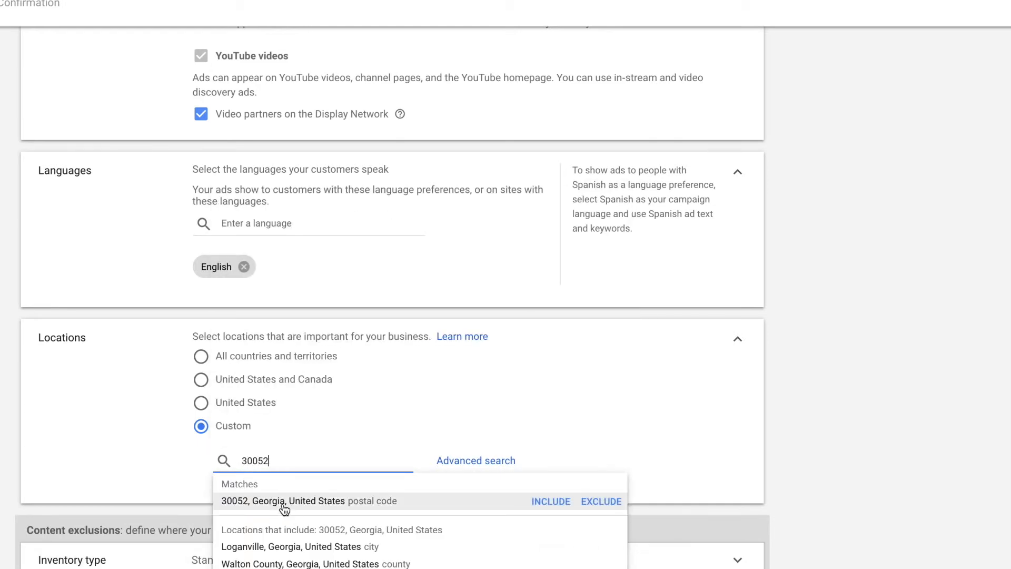
{"action": "left_click", "coordinate": [334, 507]}
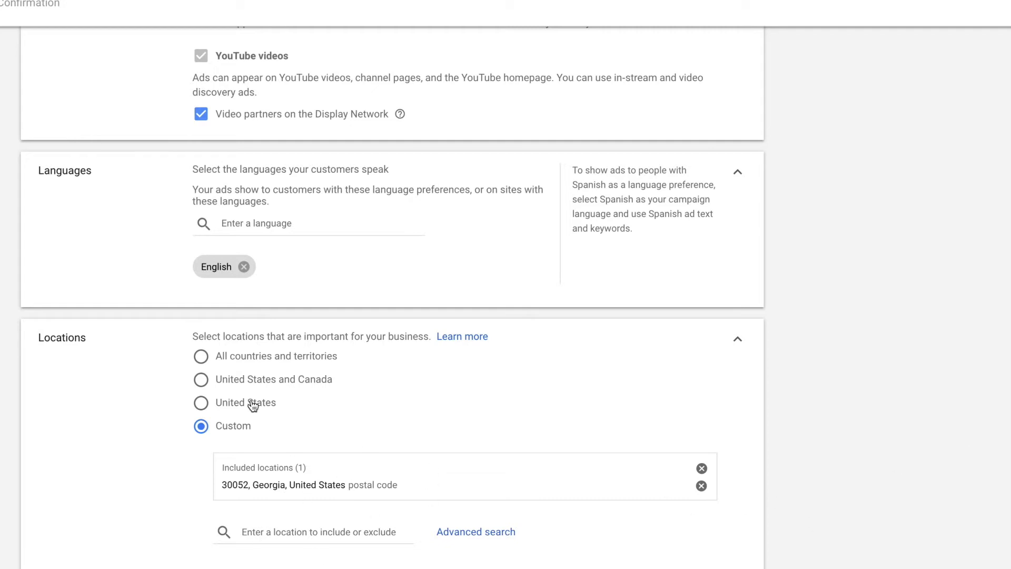
Show the inventory types and compare the Expanded, Standard and Limited inventory exclusions
{"action": "scroll", "coordinate": [240, 476], "scroll_direction": "down", "scroll_amount": 3}
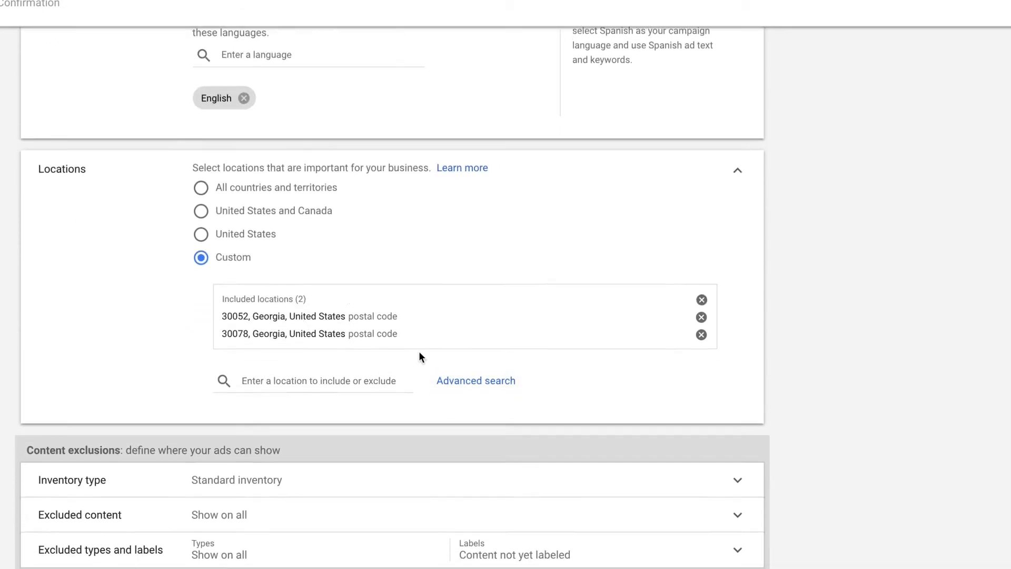
{"action": "scroll", "coordinate": [419, 353], "scroll_direction": "down", "scroll_amount": 4}
{"action": "left_click", "coordinate": [267, 278]}
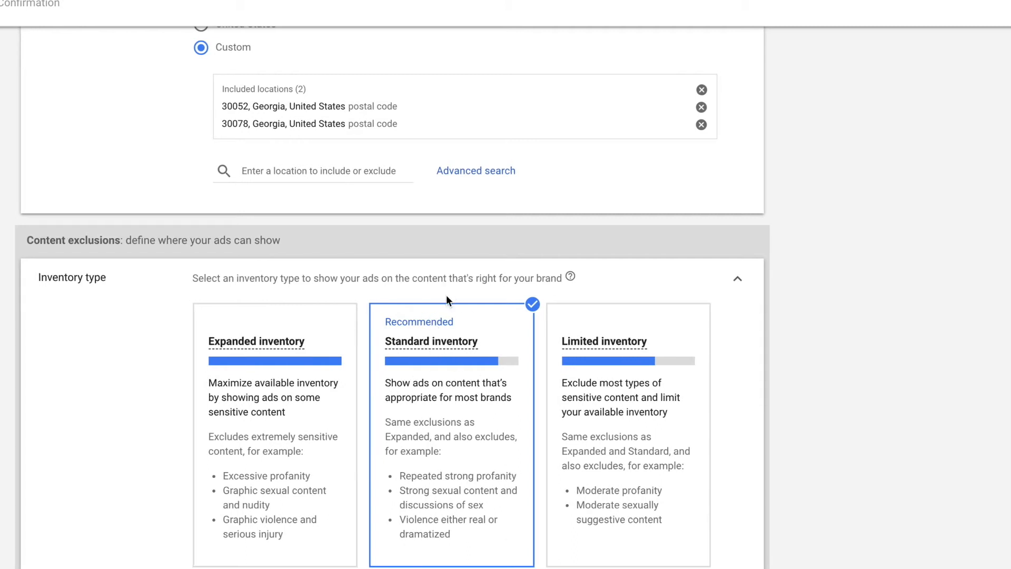
{"action": "scroll", "coordinate": [456, 364], "scroll_direction": "down", "scroll_amount": 1}
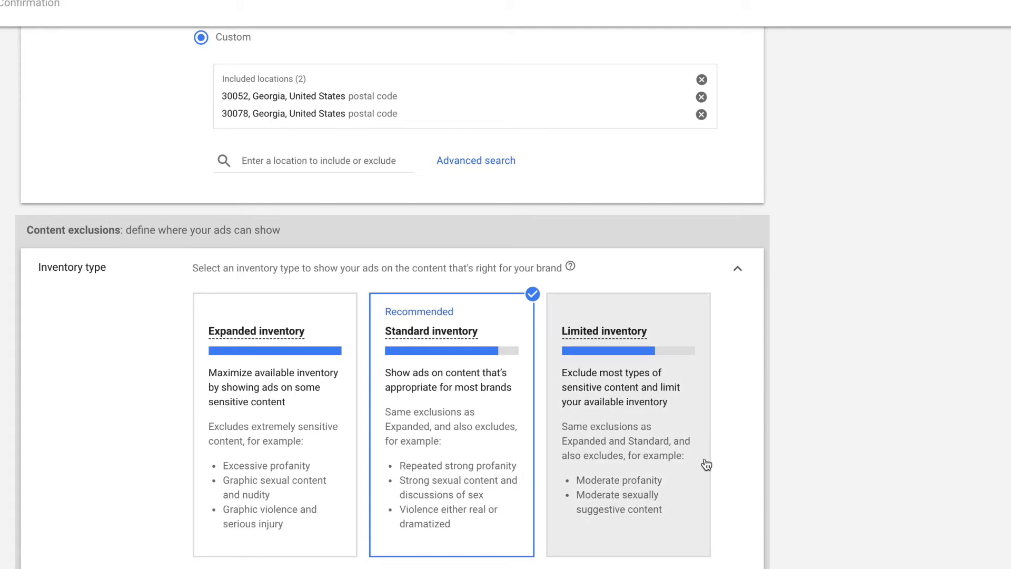
{"action": "scroll", "coordinate": [505, 480], "scroll_direction": "down", "scroll_amount": 3}
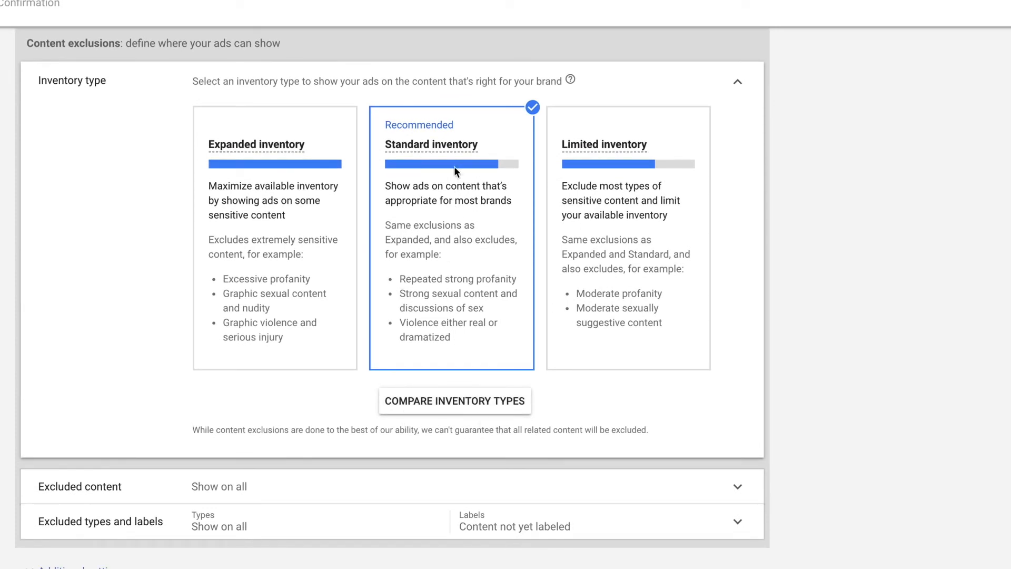
Try excluding all five sensitive content categories, from Tragedy and conflict to Profanity & rough language
{"action": "scroll", "coordinate": [158, 421], "scroll_direction": "down", "scroll_amount": 2}
{"action": "left_click", "coordinate": [204, 393]}
{"action": "scroll", "coordinate": [369, 434], "scroll_direction": "down", "scroll_amount": 3}
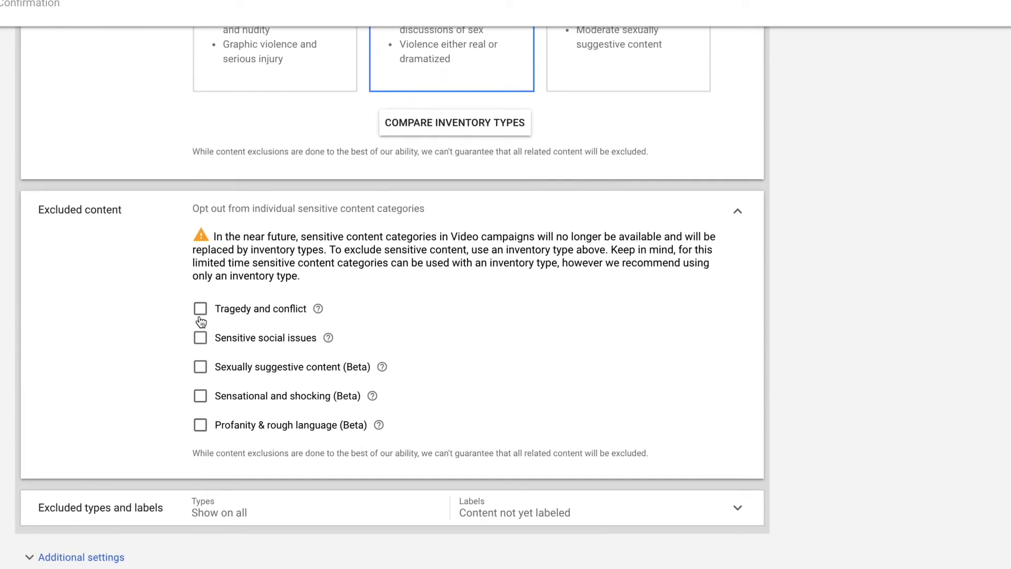
{"action": "left_click", "coordinate": [200, 309]}
{"action": "left_click", "coordinate": [200, 336]}
{"action": "left_click", "coordinate": [200, 365]}
{"action": "left_click", "coordinate": [199, 395]}
{"action": "left_click", "coordinate": [200, 424]}
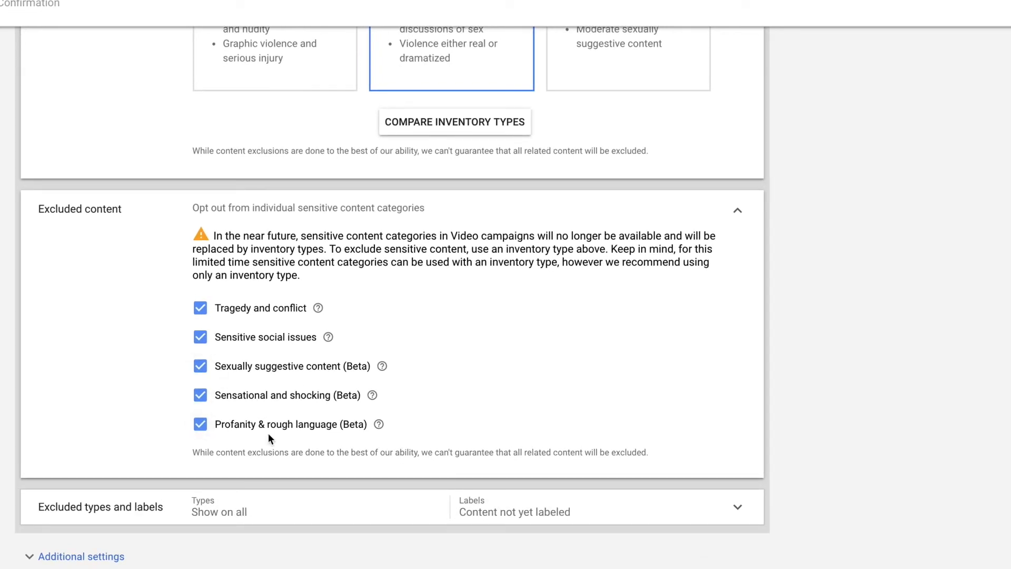
Clear all five sensitive content exclusions again
{"action": "left_click", "coordinate": [200, 424]}
{"action": "left_click", "coordinate": [200, 396]}
{"action": "left_click", "coordinate": [200, 367]}
{"action": "left_click", "coordinate": [200, 337]}
{"action": "left_click", "coordinate": [200, 308]}
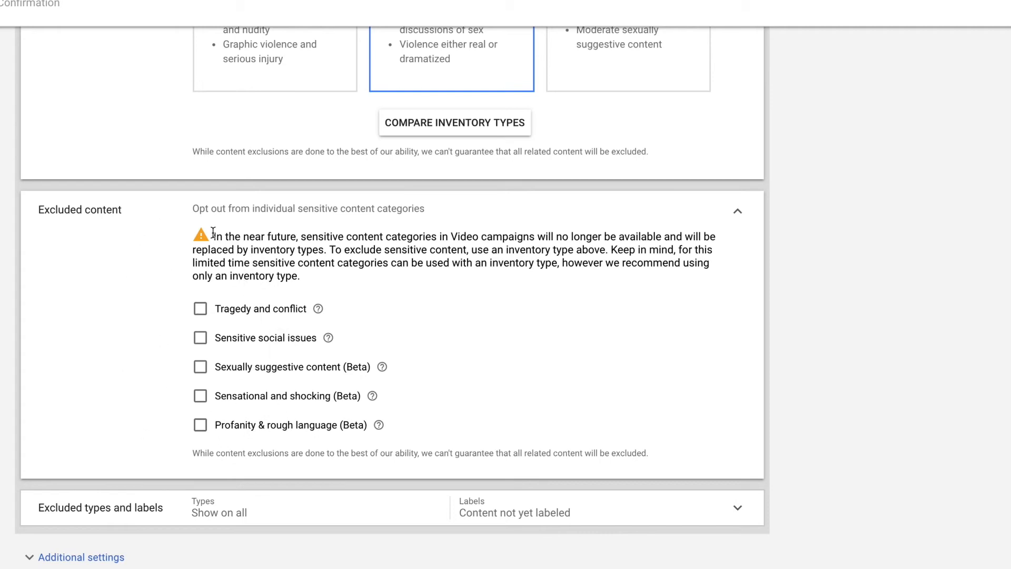
Try excluding embedded videos, live streaming videos and games as content types, and clear all three again
{"action": "scroll", "coordinate": [184, 356], "scroll_direction": "down", "scroll_amount": 2}
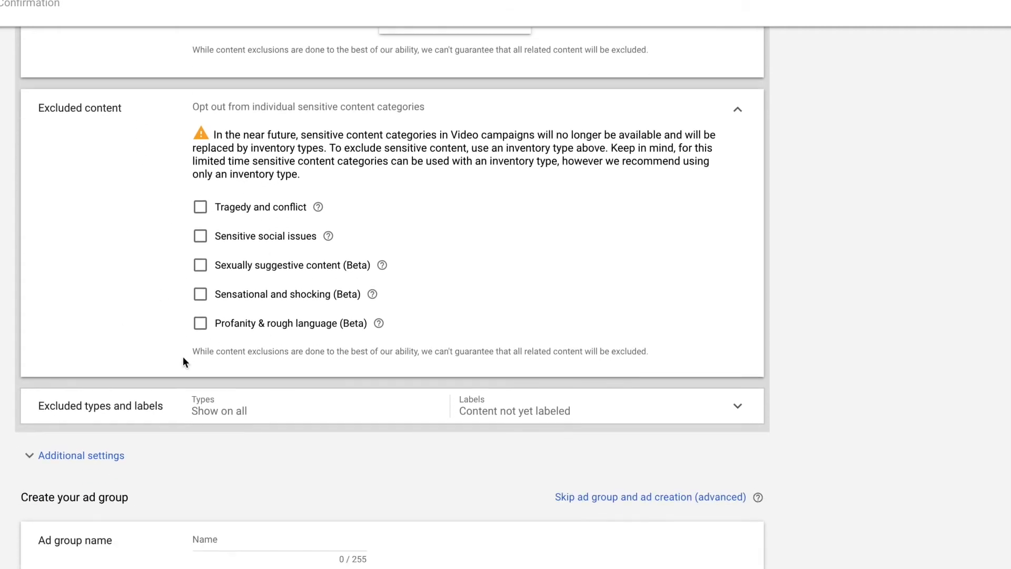
{"action": "left_click", "coordinate": [251, 416]}
{"action": "scroll", "coordinate": [292, 426], "scroll_direction": "down", "scroll_amount": 2}
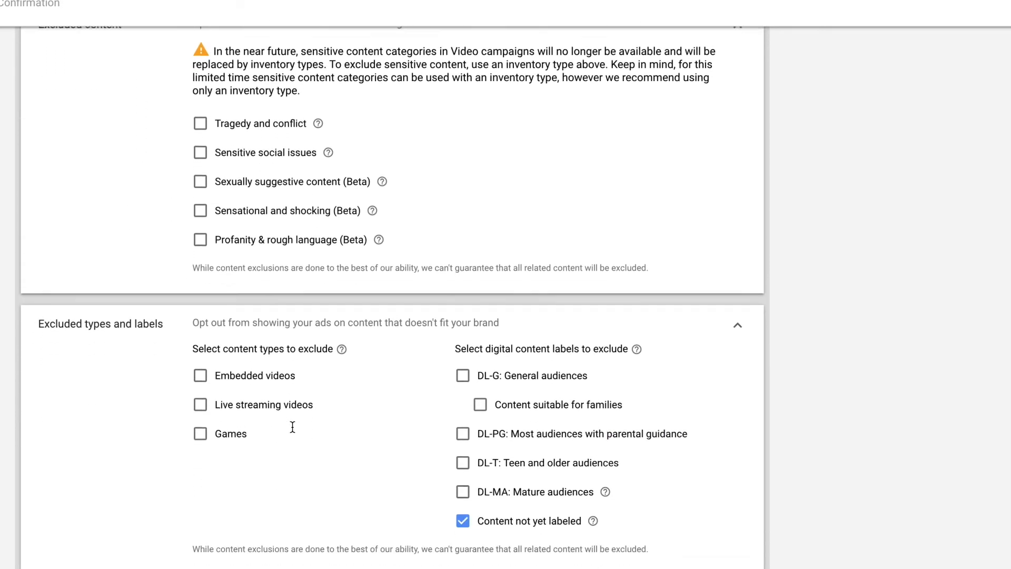
{"action": "left_click", "coordinate": [202, 359]}
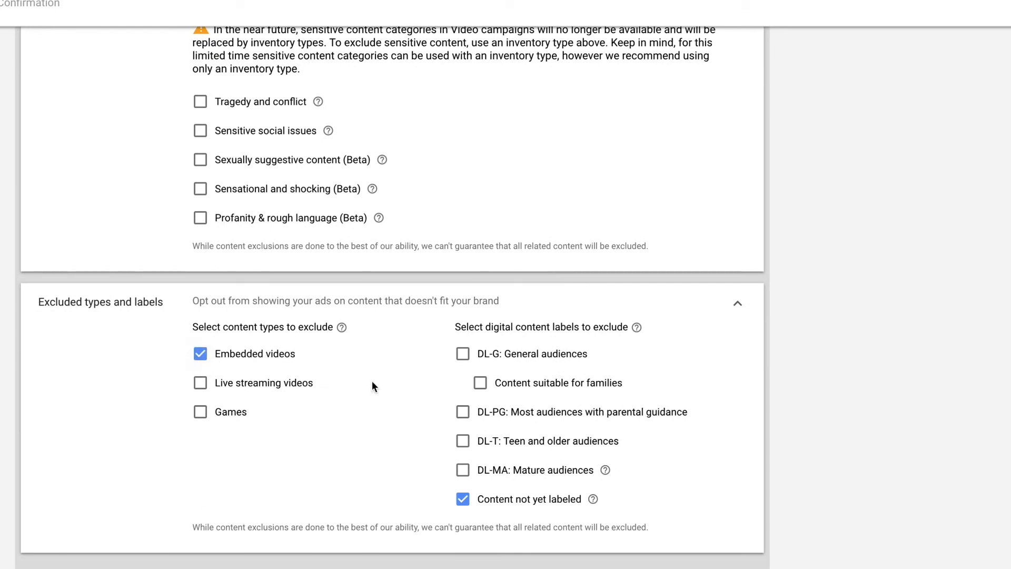
{"action": "left_click", "coordinate": [202, 384]}
{"action": "left_click", "coordinate": [199, 416]}
{"action": "left_click", "coordinate": [200, 412]}
{"action": "left_click", "coordinate": [200, 382]}
{"action": "left_click", "coordinate": [200, 353]}
{"action": "left_click", "coordinate": [201, 413]}
{"action": "left_click", "coordinate": [203, 414]}
Try excluding the DL-MA: Mature audiences content label, and clear that exclusion again
{"action": "left_click", "coordinate": [463, 470]}
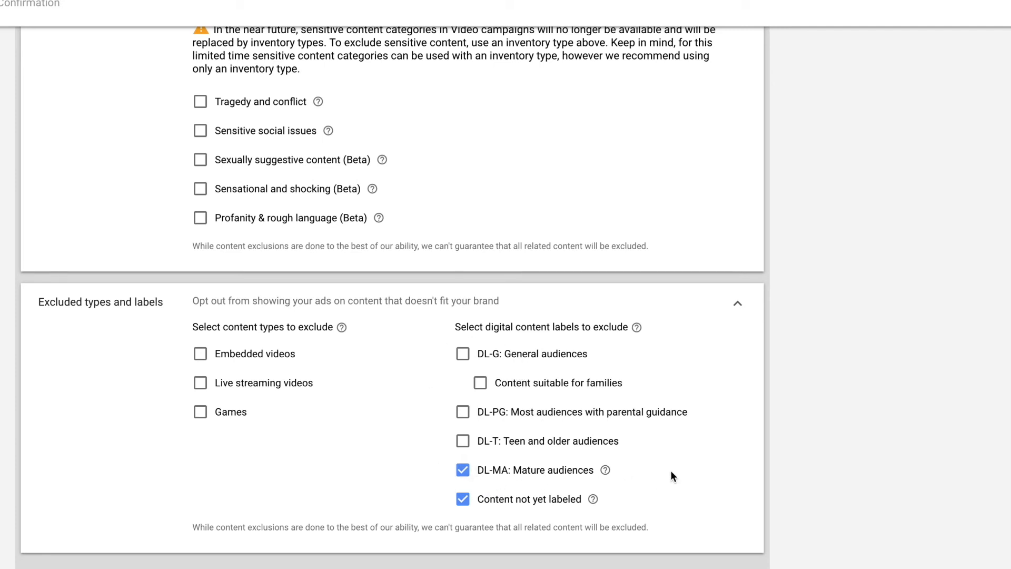
{"action": "left_click", "coordinate": [463, 471]}
Look over the ad group, bidding and video ad sections, and review the campaign settings back up to the campaign name
{"action": "scroll", "coordinate": [585, 442], "scroll_direction": "down", "scroll_amount": 1}
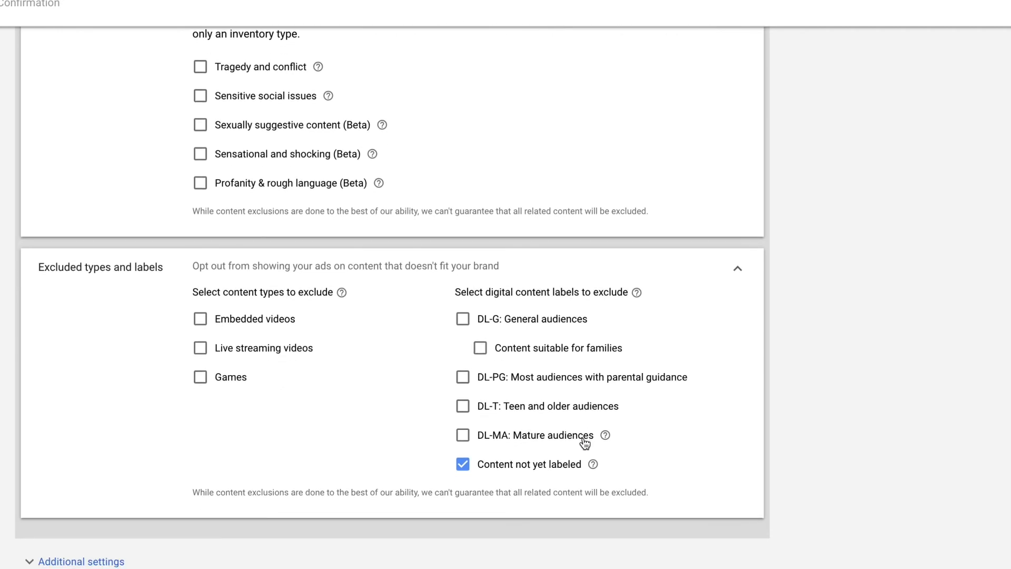
{"action": "scroll", "coordinate": [585, 442], "scroll_direction": "down", "scroll_amount": 15}
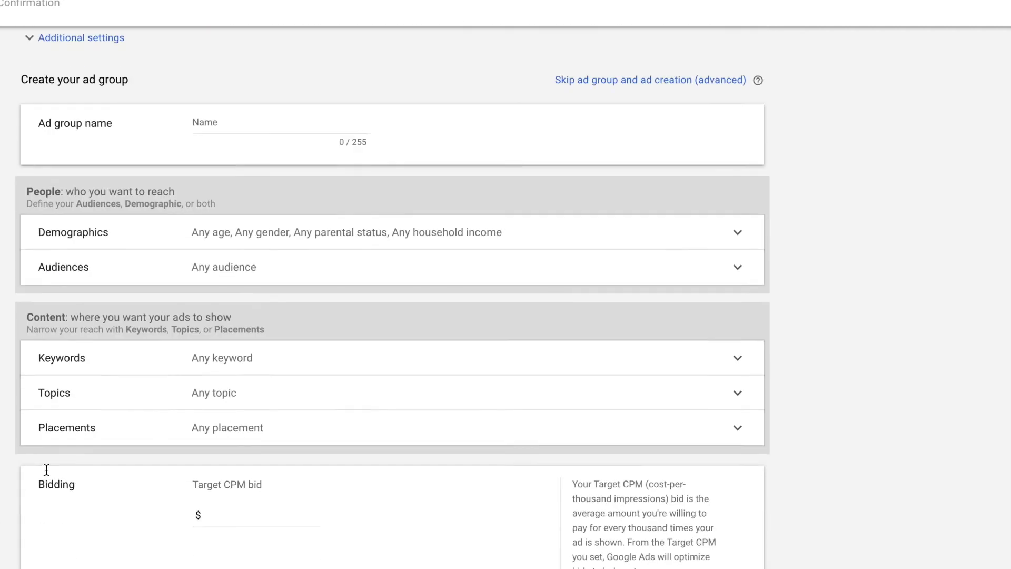
{"action": "scroll", "coordinate": [74, 489], "scroll_direction": "down", "scroll_amount": 7}
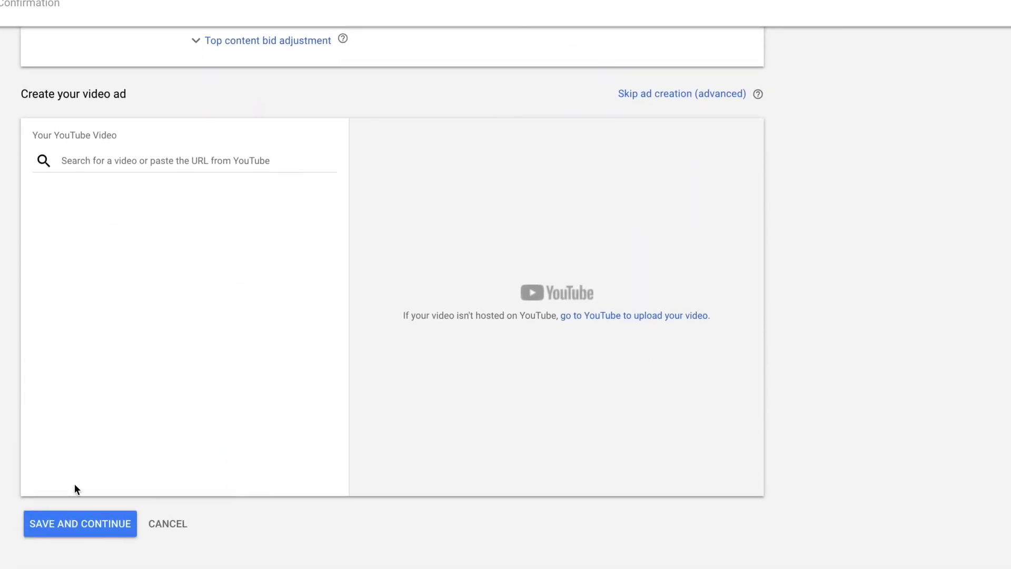
{"action": "scroll", "coordinate": [74, 488], "scroll_direction": "up", "scroll_amount": 15}
{"action": "scroll", "coordinate": [74, 487], "scroll_direction": "up", "scroll_amount": 8}
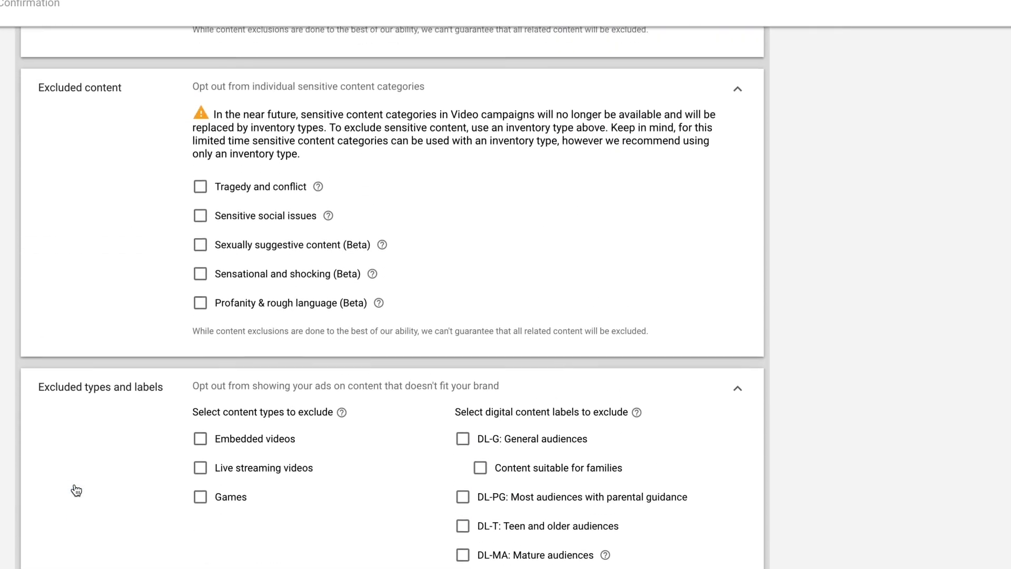
{"action": "scroll", "coordinate": [74, 489], "scroll_direction": "up", "scroll_amount": 20}
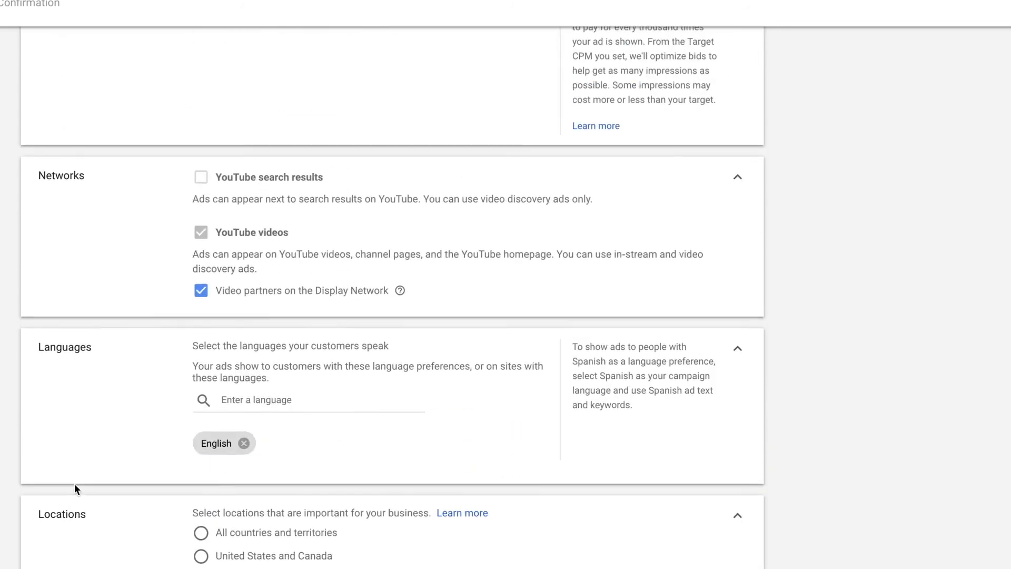
{"action": "scroll", "coordinate": [75, 489], "scroll_direction": "up", "scroll_amount": 5}
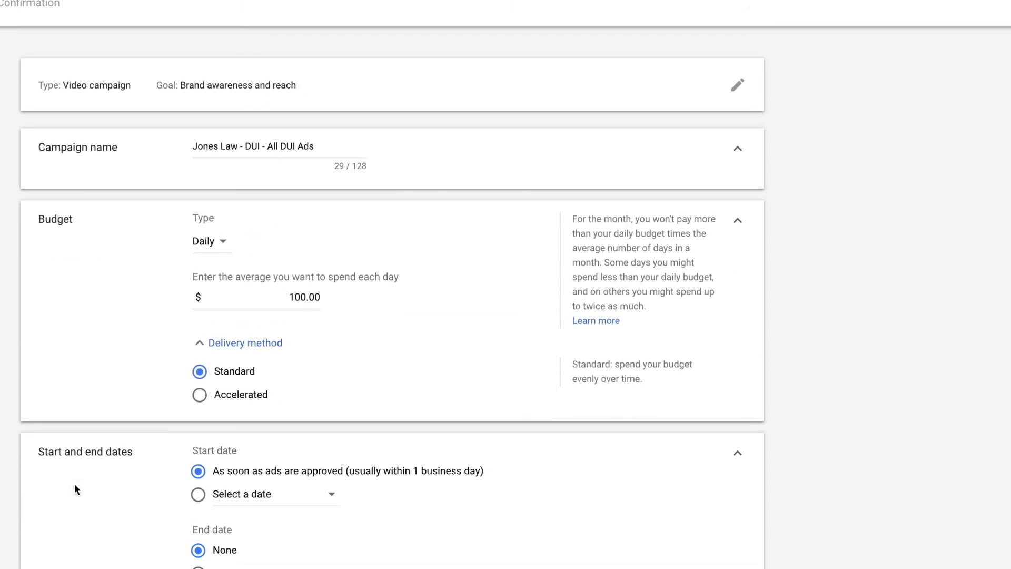